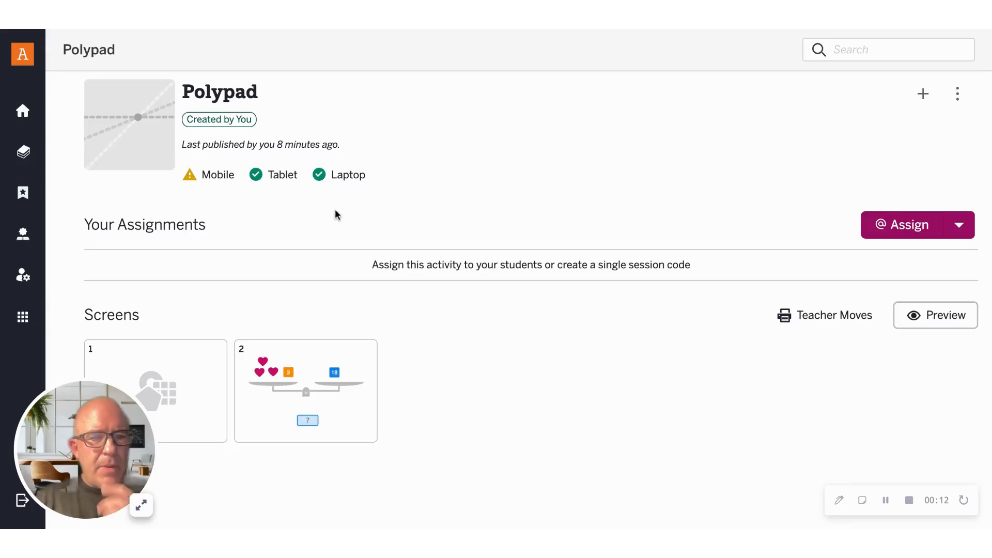
Open the student preview of the activity's first screen and look through the available tile categories.
{"action": "left_click", "coordinate": [195, 389]}
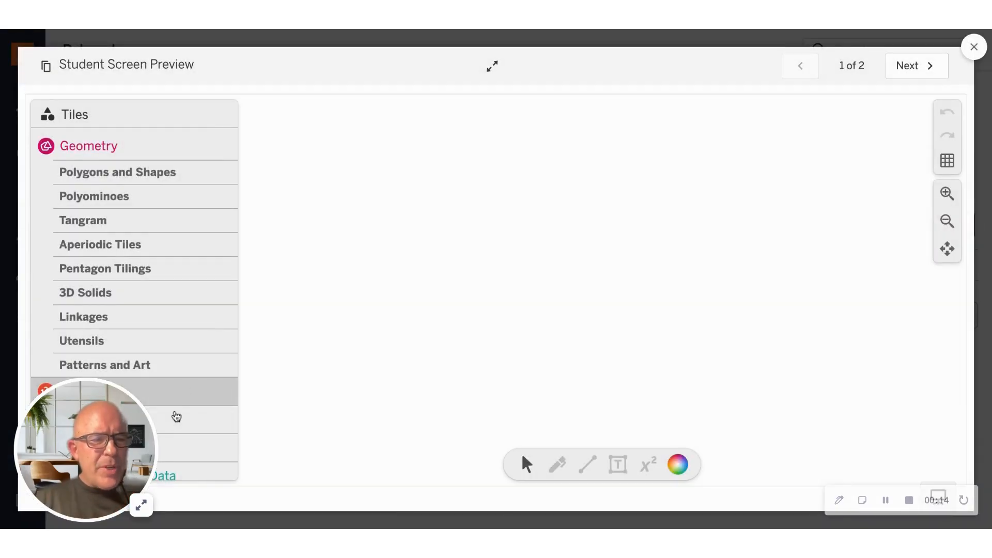
{"action": "left_click_drag", "start_coordinate": [119, 446], "coordinate": [805, 336]}
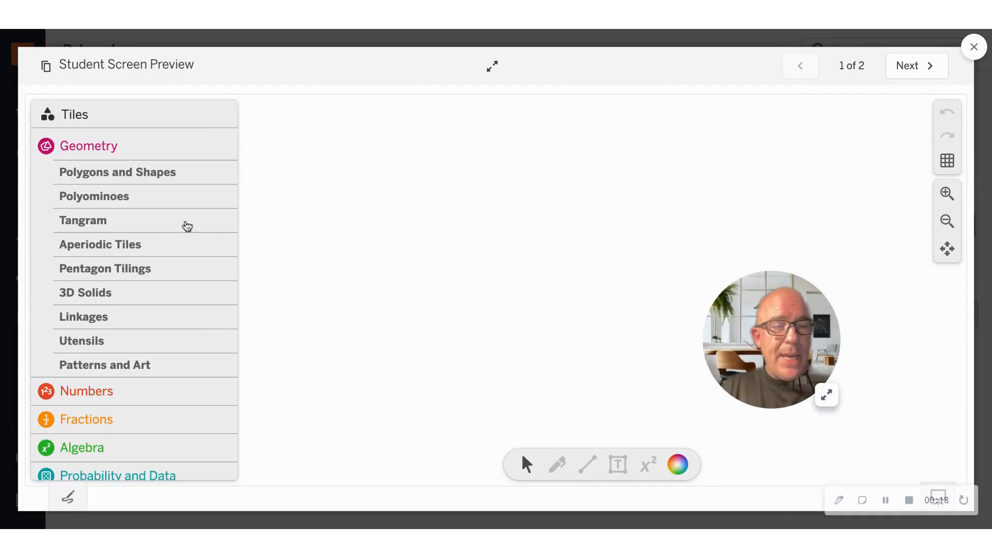
{"action": "scroll", "coordinate": [151, 281], "scroll_direction": "down", "scroll_amount": 3}
{"action": "scroll", "coordinate": [150, 280], "scroll_direction": "up", "scroll_amount": 3}
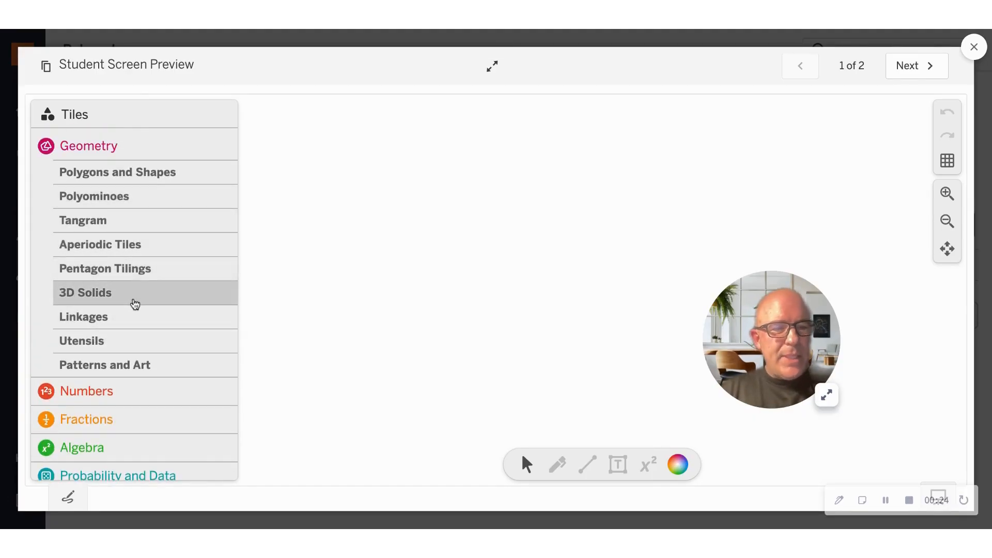
Place a number bar for 10 and a seven-dot number frame on the canvas.
{"action": "scroll", "coordinate": [133, 302], "scroll_direction": "down", "scroll_amount": 1}
{"action": "left_click", "coordinate": [116, 333]}
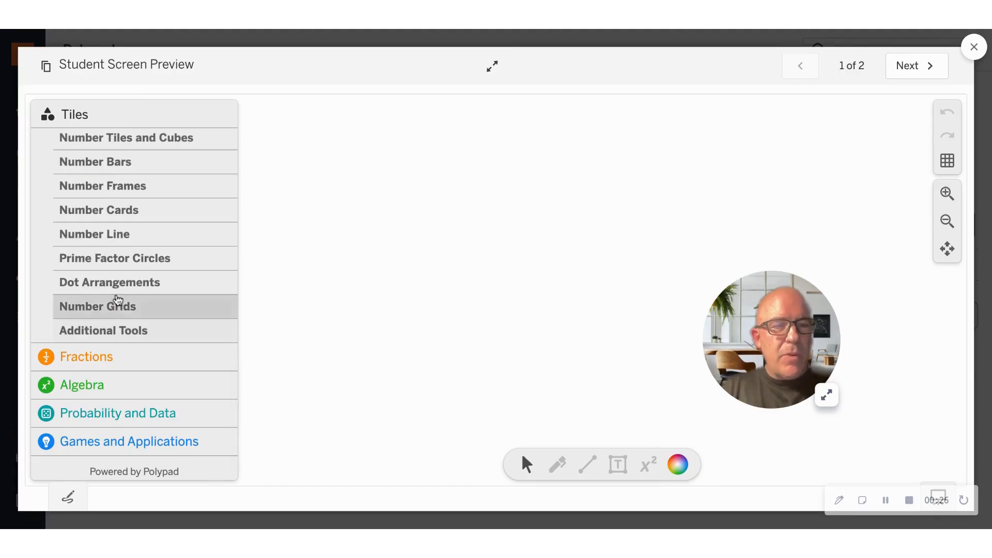
{"action": "scroll", "coordinate": [122, 289], "scroll_direction": "up", "scroll_amount": 1}
{"action": "left_click", "coordinate": [127, 207]}
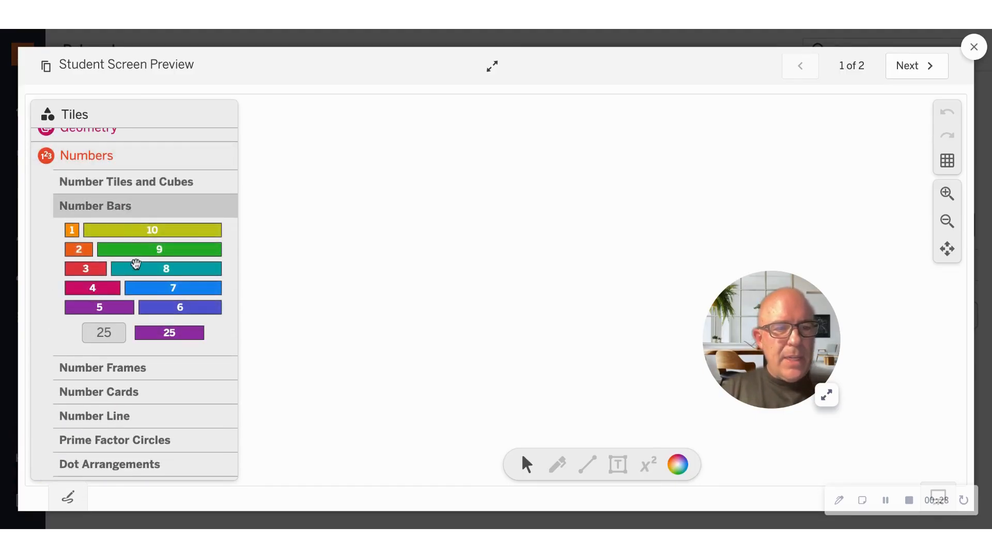
{"action": "left_click_drag", "start_coordinate": [200, 229], "coordinate": [493, 177]}
{"action": "left_click", "coordinate": [167, 374]}
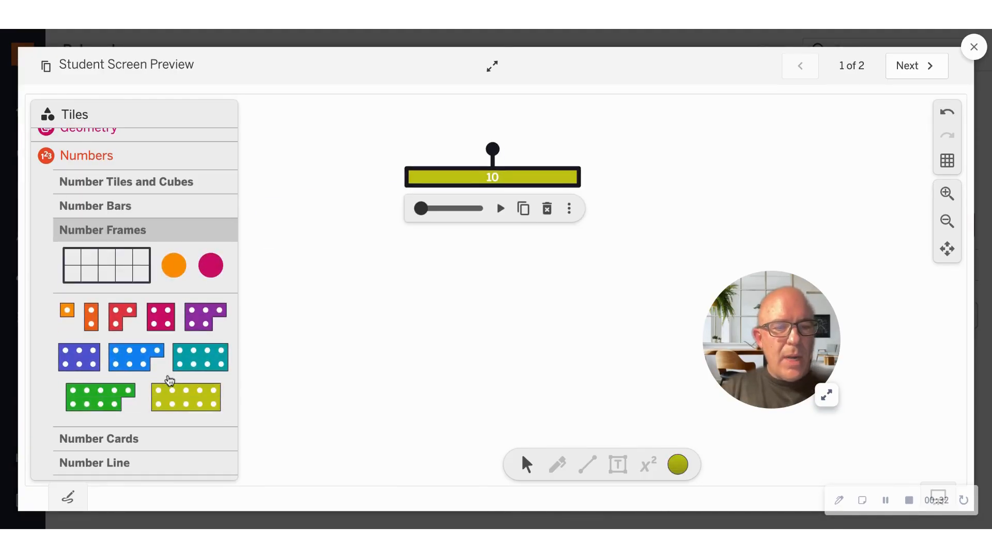
{"action": "left_click_drag", "start_coordinate": [131, 362], "coordinate": [751, 217]}
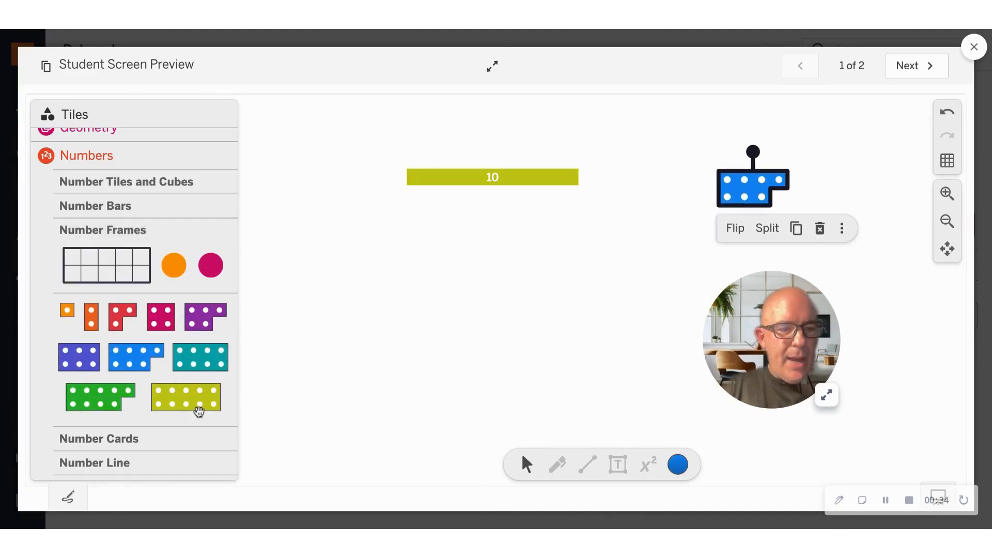
Add the prime factor circle for 20 to the canvas below the number bar.
{"action": "left_click", "coordinate": [166, 448]}
{"action": "scroll", "coordinate": [168, 452], "scroll_direction": "down", "scroll_amount": 3}
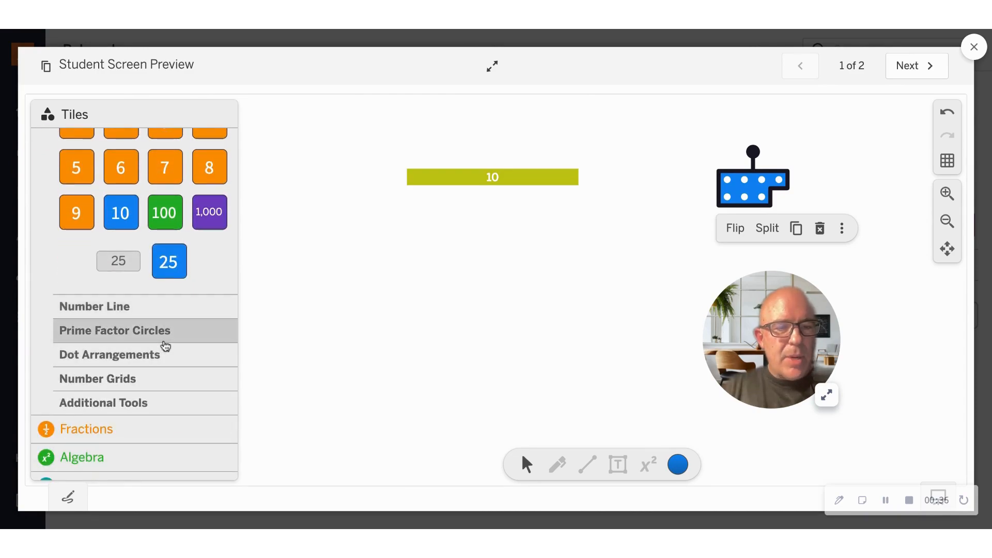
{"action": "left_click", "coordinate": [161, 339]}
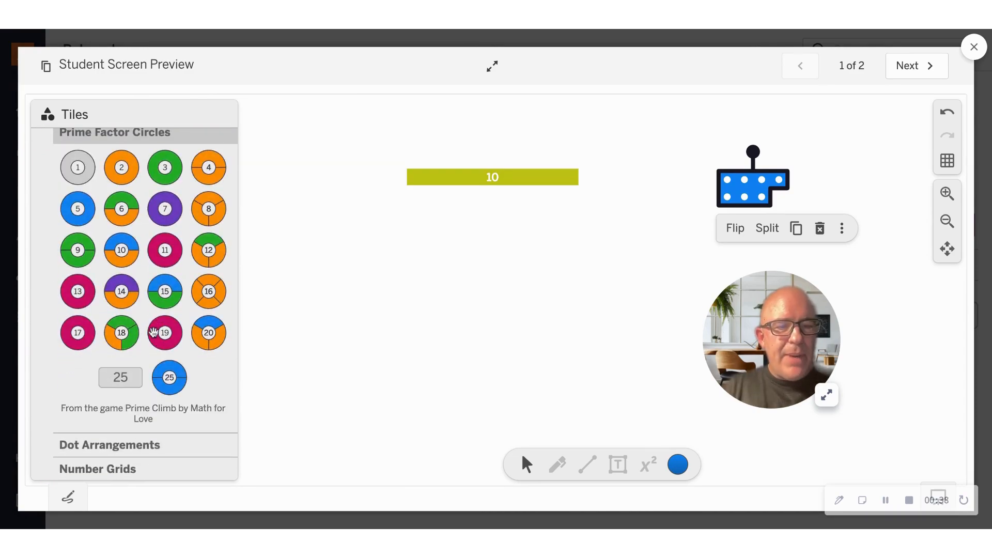
{"action": "left_click_drag", "start_coordinate": [197, 337], "coordinate": [482, 278]}
Add a coin and a custom spinner from the probability tiles to the canvas and spin the spinner.
{"action": "scroll", "coordinate": [162, 350], "scroll_direction": "down", "scroll_amount": 4}
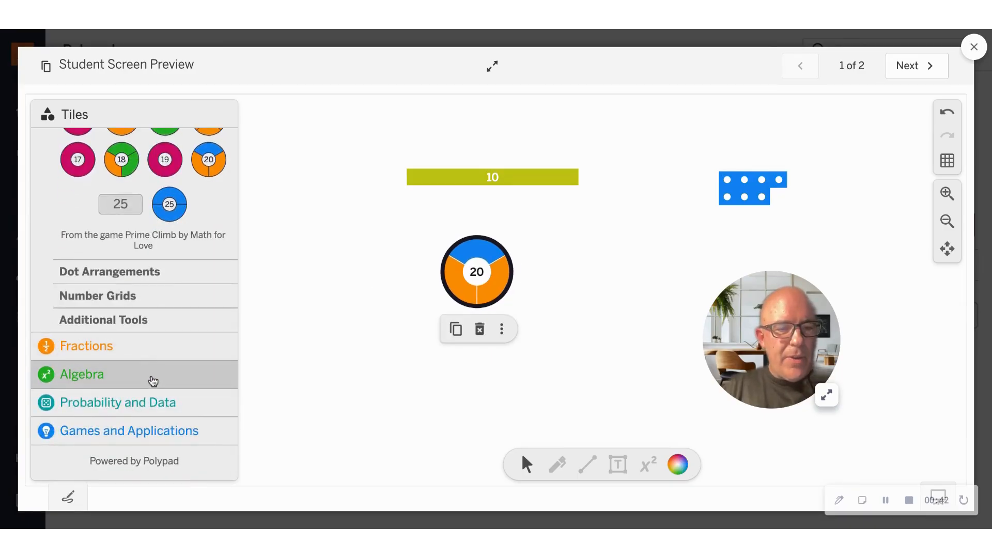
{"action": "left_click", "coordinate": [144, 402]}
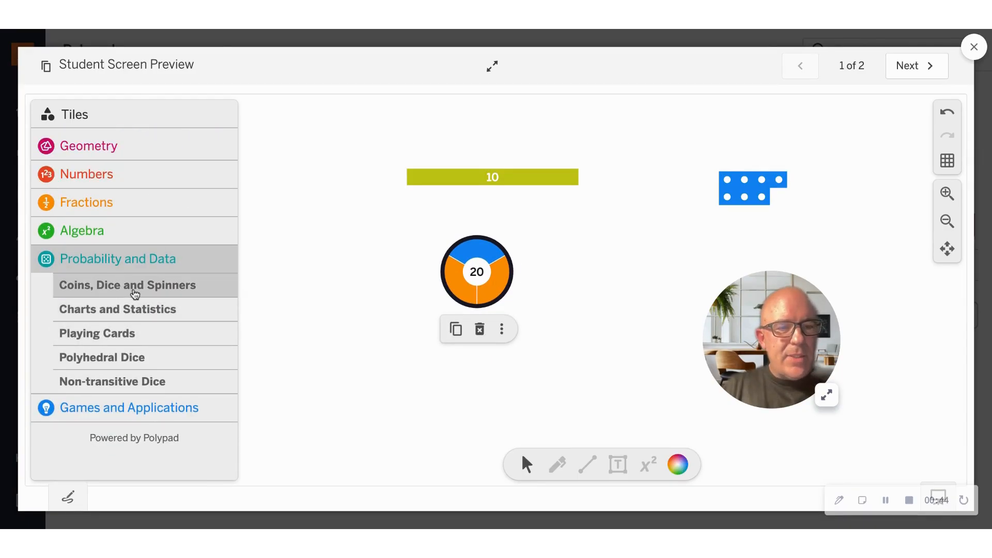
{"action": "left_click", "coordinate": [132, 287]}
{"action": "left_click_drag", "start_coordinate": [131, 322], "coordinate": [622, 291]}
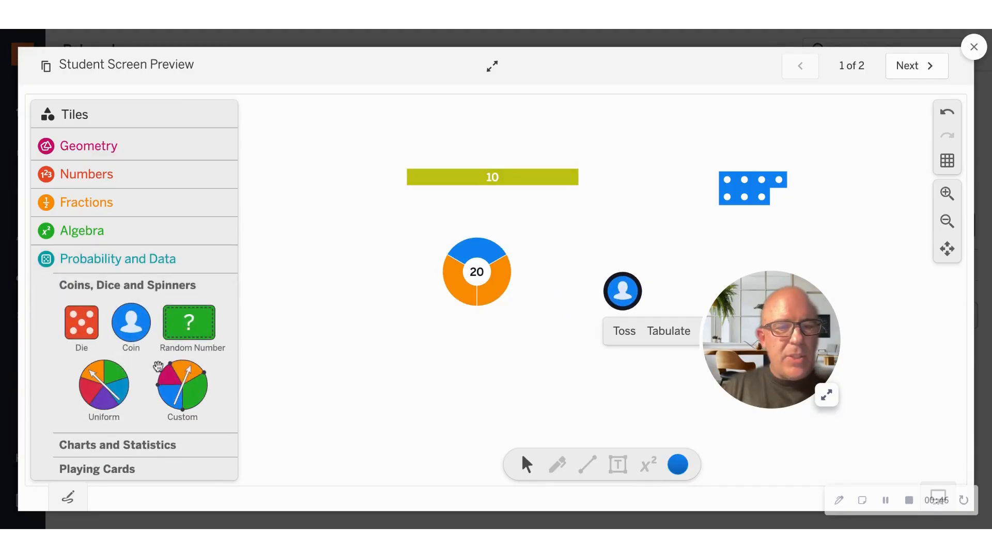
{"action": "left_click_drag", "start_coordinate": [182, 386], "coordinate": [350, 300]}
{"action": "left_click", "coordinate": [310, 374]}
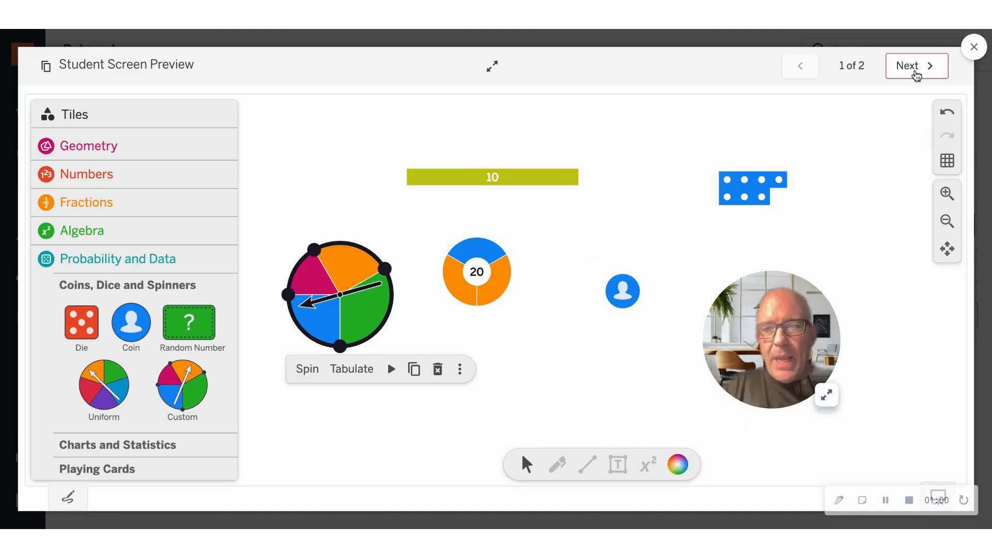
Go to the preview's second screen and move the 3 tile across the balance scale onto the 18 tile.
{"action": "left_click", "coordinate": [917, 73]}
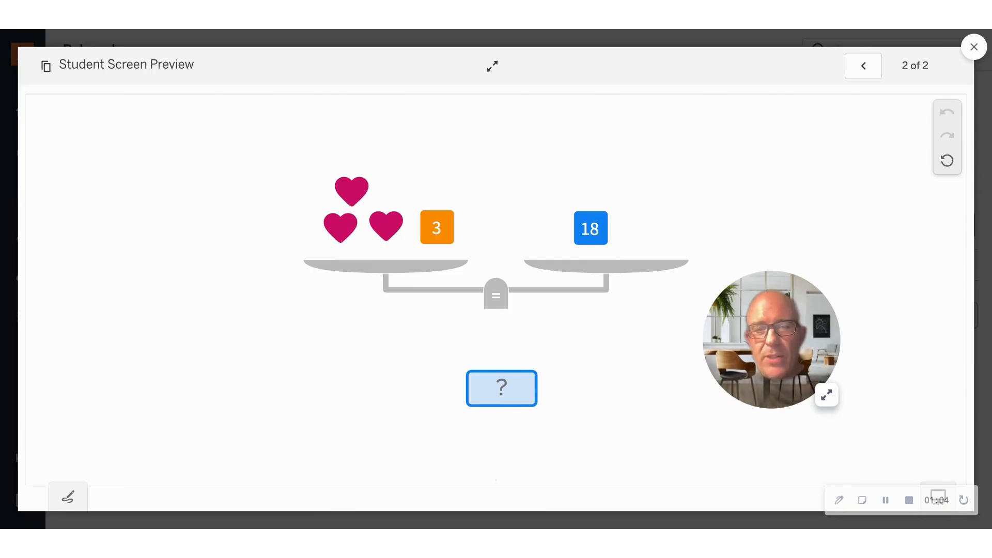
{"action": "left_click", "coordinate": [442, 233]}
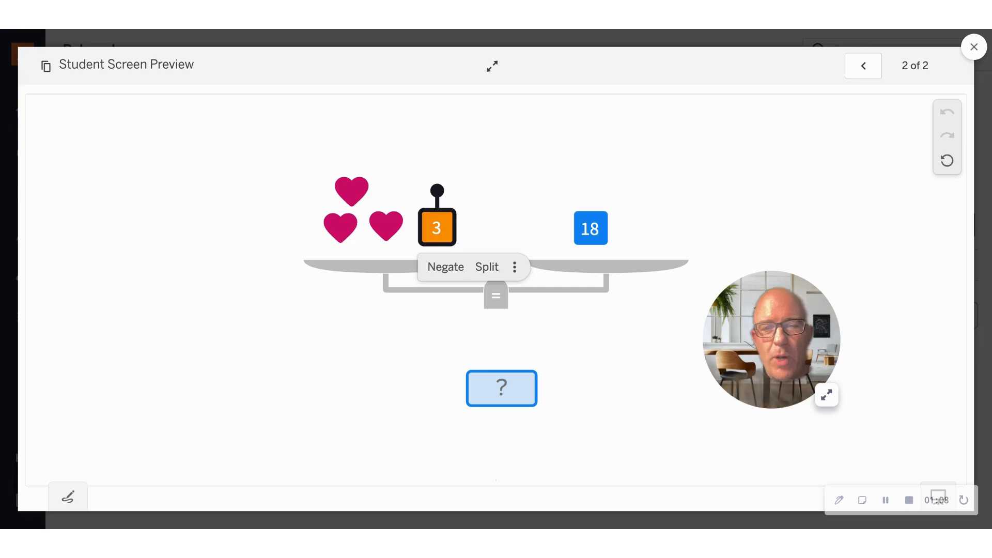
{"action": "left_click_drag", "start_coordinate": [442, 232], "coordinate": [604, 196]}
{"action": "left_click", "coordinate": [509, 191]}
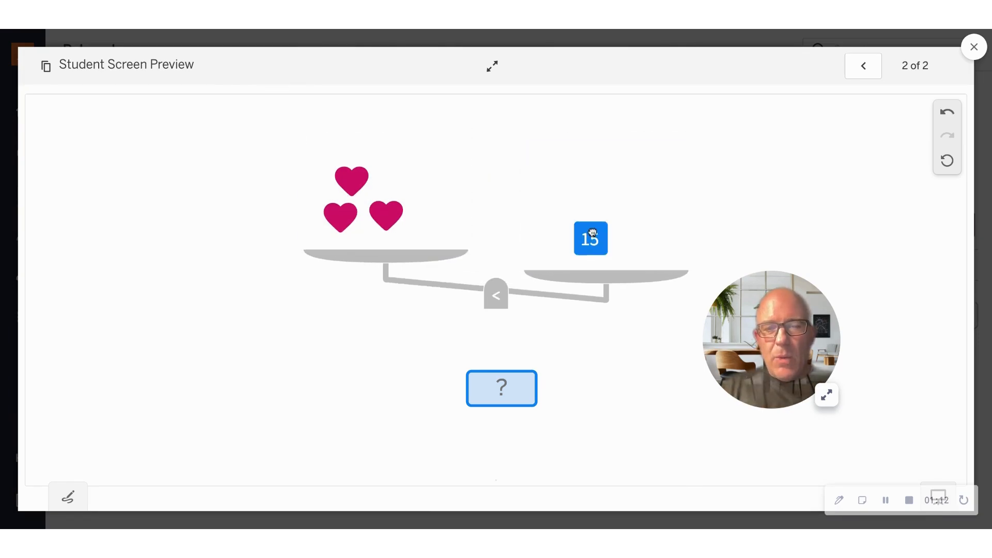
Split the 15 tile on the balance scale and move its 10 tile off the scale.
{"action": "left_click", "coordinate": [599, 228]}
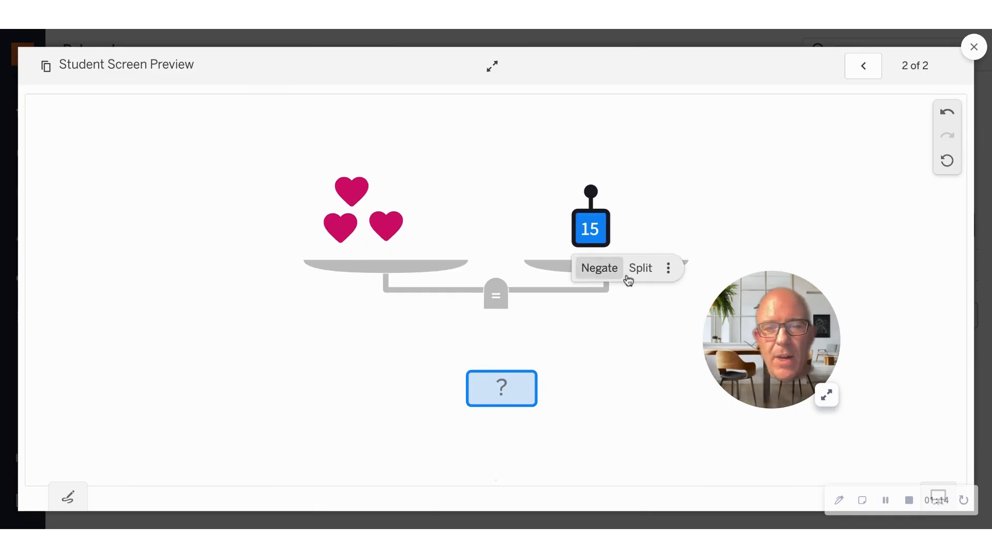
{"action": "left_click", "coordinate": [637, 268]}
{"action": "left_click", "coordinate": [607, 229]}
{"action": "left_click_drag", "start_coordinate": [606, 229], "coordinate": [759, 150]}
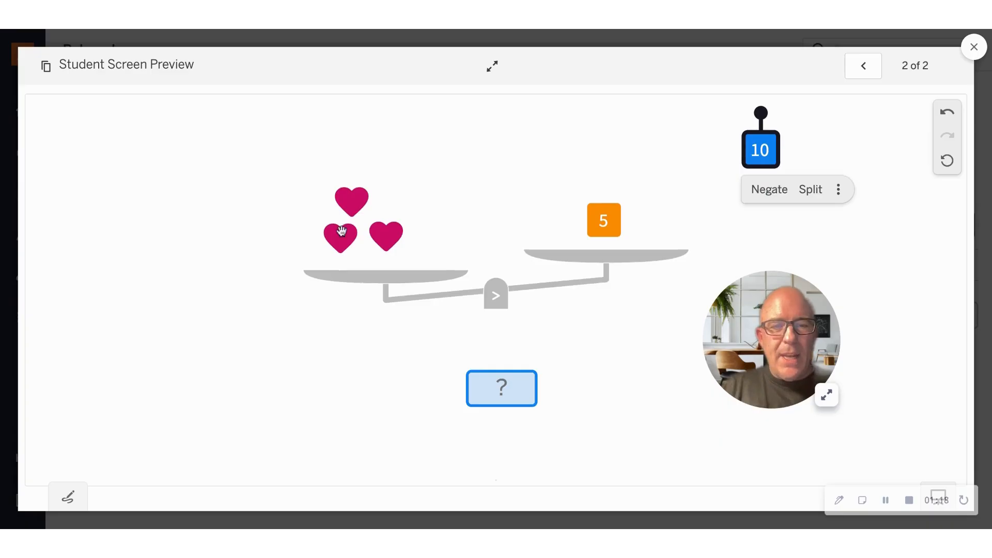
Take two hearts off the balance scale and enter 5 as the answer.
{"action": "left_click_drag", "start_coordinate": [340, 230], "coordinate": [227, 252]}
{"action": "left_click_drag", "start_coordinate": [345, 195], "coordinate": [221, 195]}
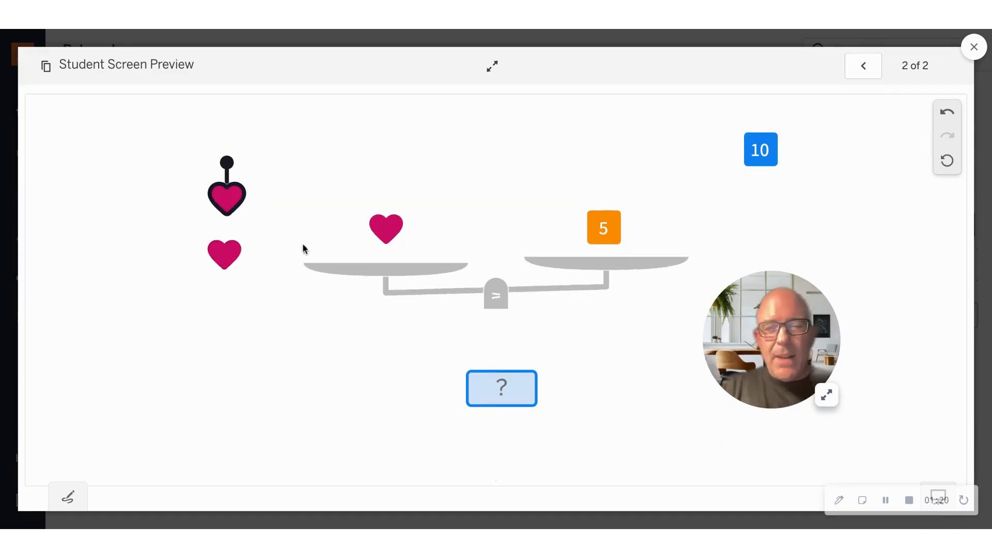
{"action": "left_click", "coordinate": [512, 393]}
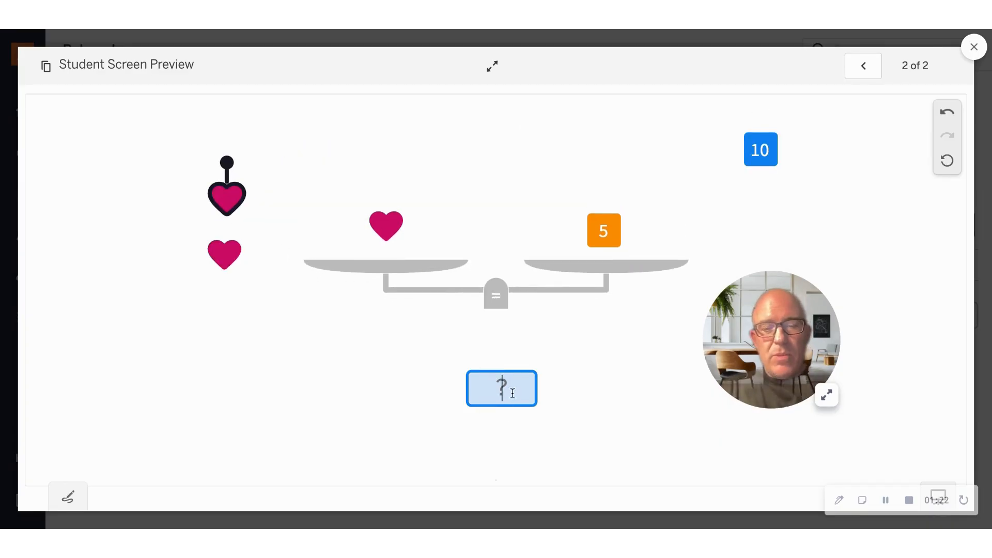
{"action": "type", "text": "5"}
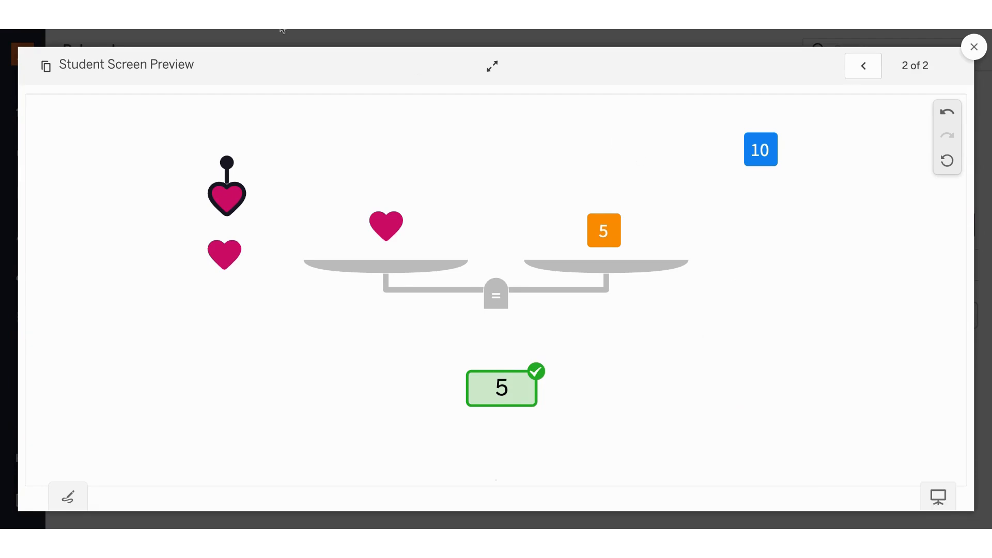
Switch to the Amplify Classroom Discover page and start creating a custom activity.
{"action": "key", "text": "ctrl+Tab"}
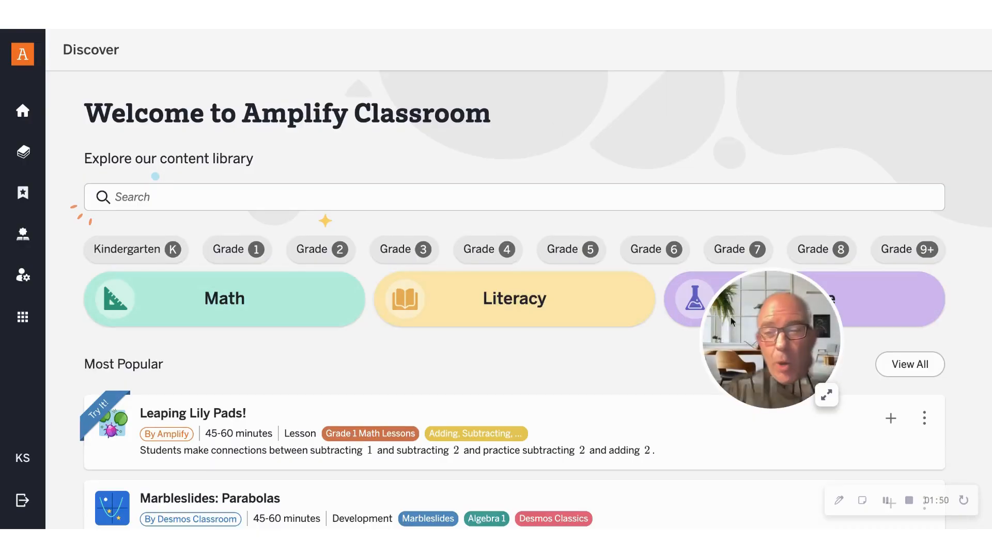
{"action": "left_click_drag", "start_coordinate": [731, 321], "coordinate": [460, 330]}
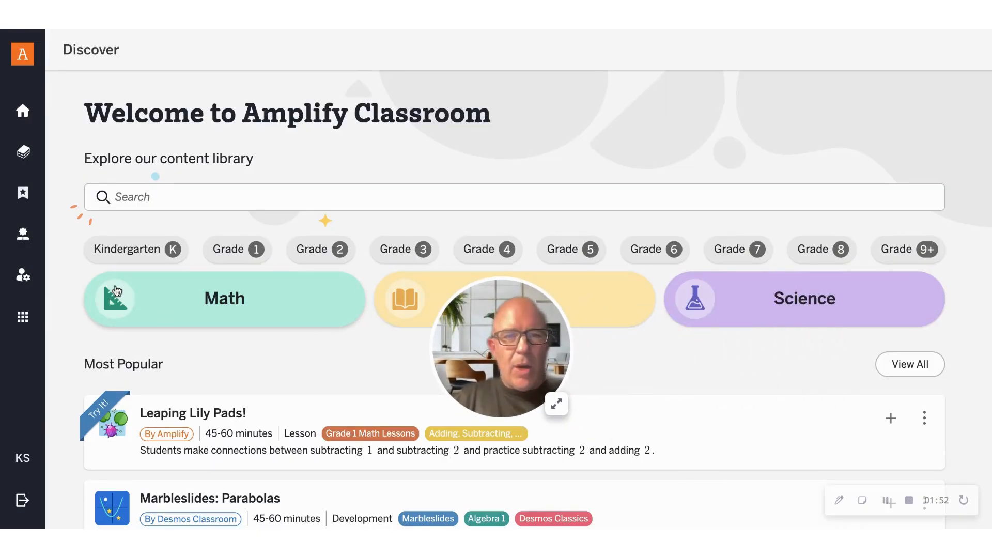
{"action": "left_click", "coordinate": [23, 201]}
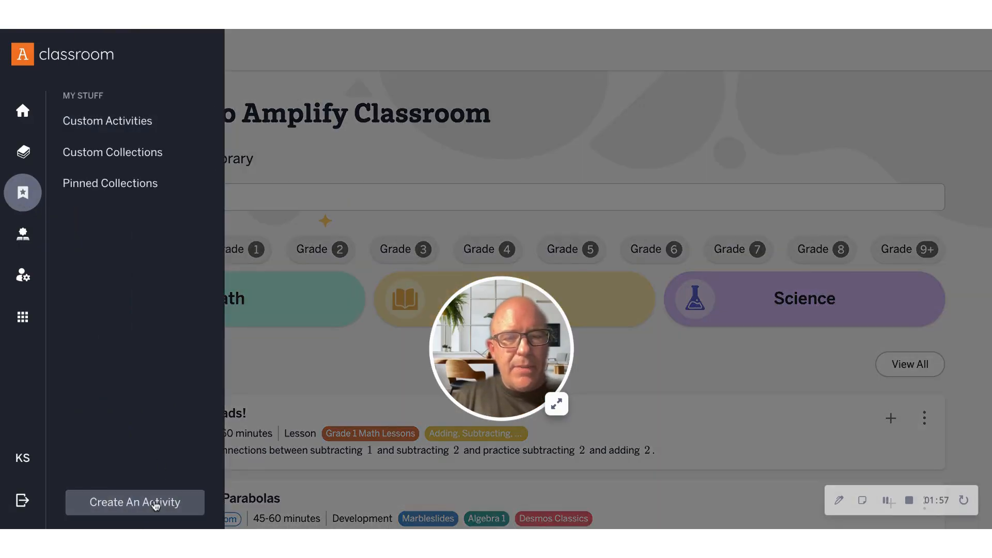
{"action": "left_click", "coordinate": [156, 506]}
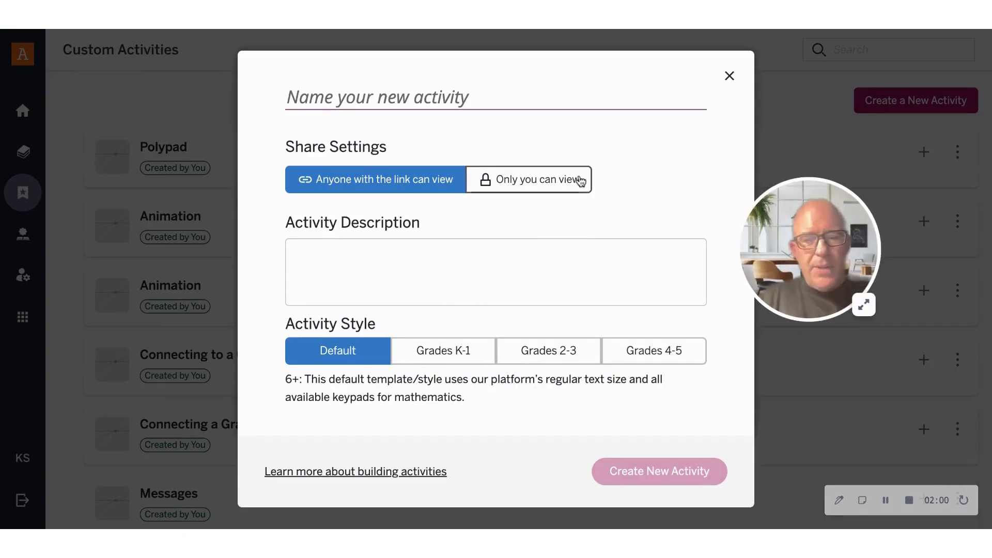
Name the new activity Polypad and create it with the default style and link sharing.
{"action": "type", "text": "pol"}
{"action": "key", "text": "BackSpace"}
{"action": "key", "text": "BackSpace"}
{"action": "key", "text": "BackSpace"}
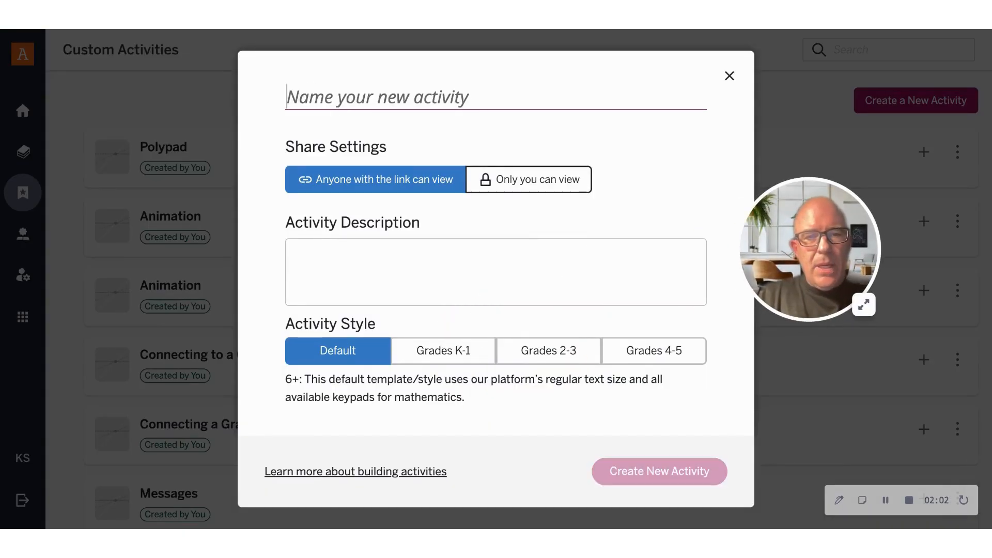
{"action": "type", "text": "Polypad"}
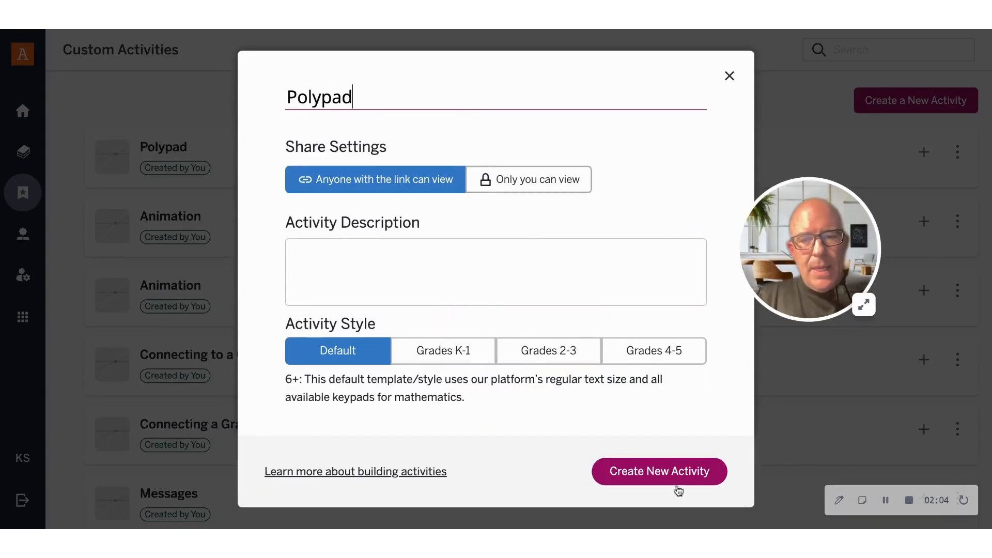
{"action": "left_click", "coordinate": [672, 471]}
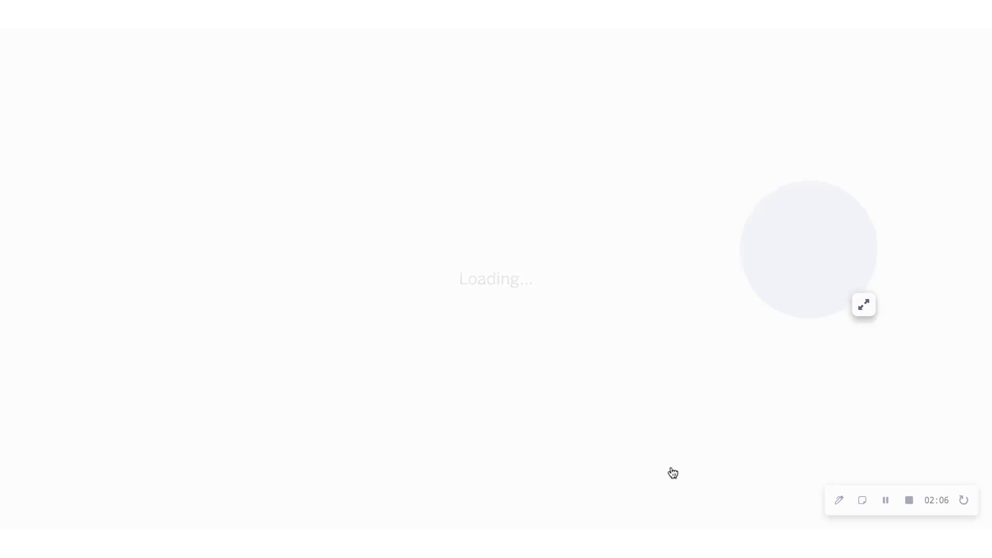
Add a fullscreen Polypad component to the activity's first screen.
{"action": "left_click_drag", "start_coordinate": [815, 308], "coordinate": [828, 391]}
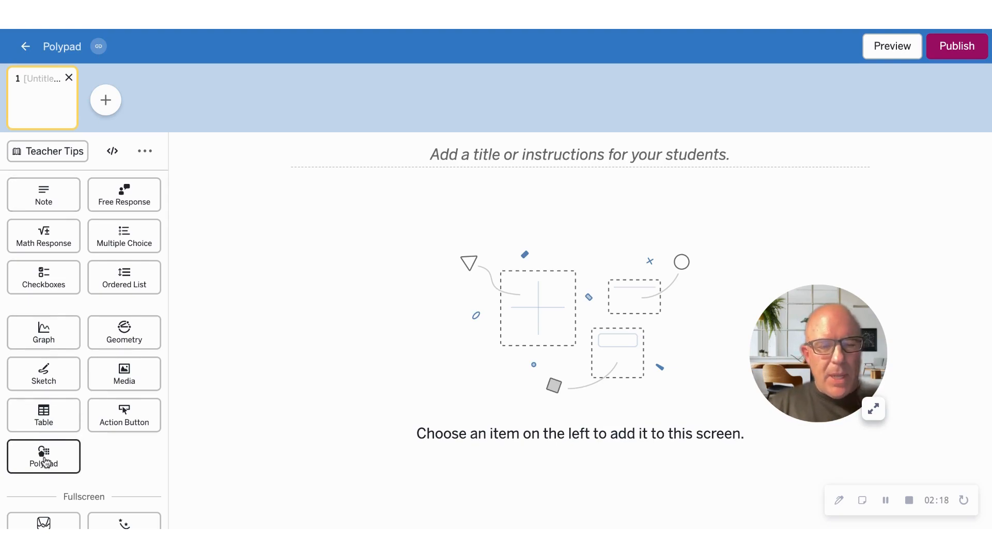
{"action": "left_click", "coordinate": [44, 461]}
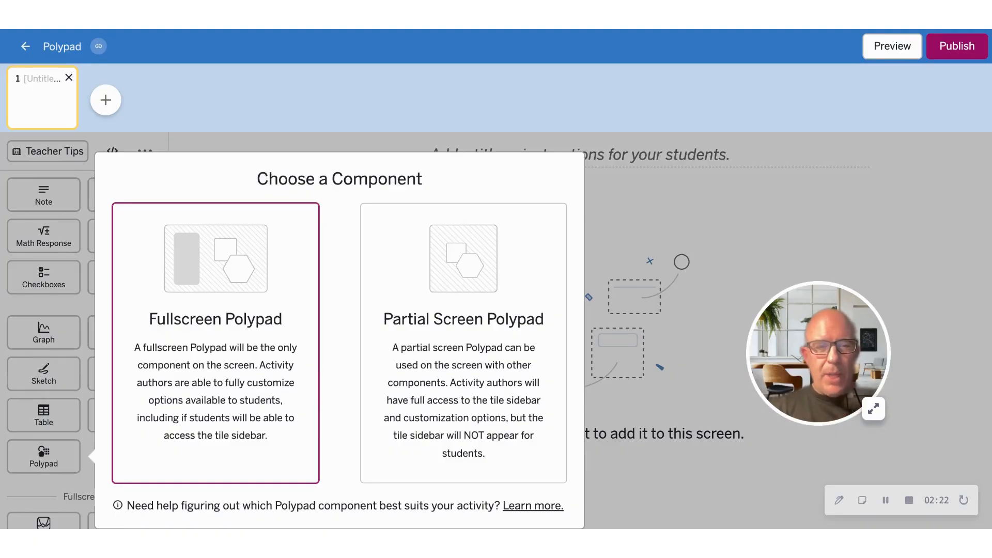
{"action": "left_click", "coordinate": [282, 366]}
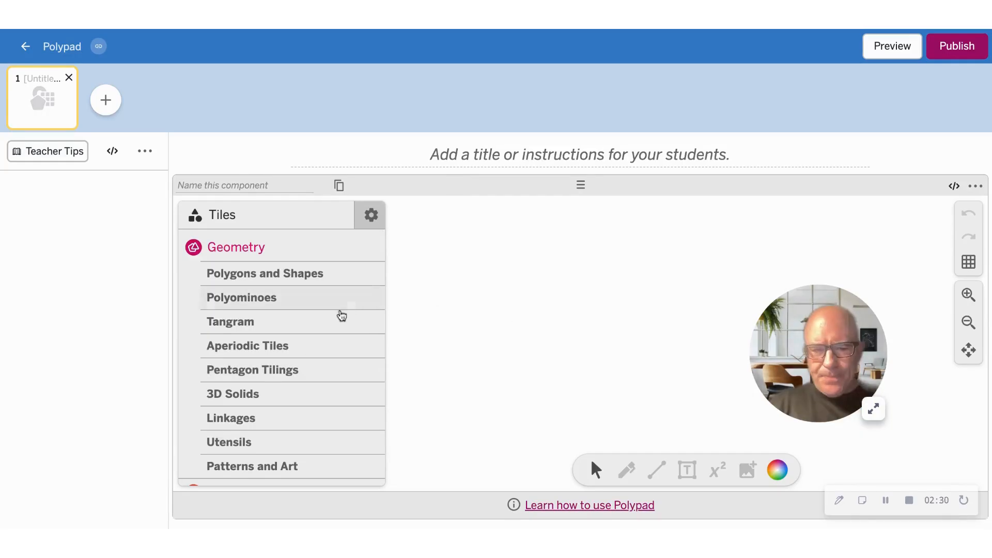
Turn on authoring mode in the Polypad component's settings.
{"action": "scroll", "coordinate": [338, 316], "scroll_direction": "down", "scroll_amount": 3}
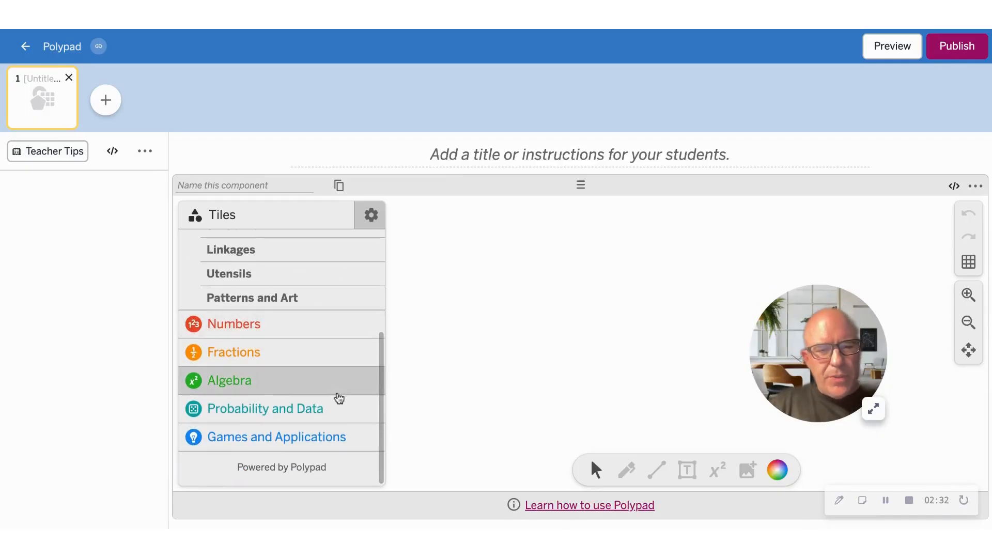
{"action": "scroll", "coordinate": [339, 398], "scroll_direction": "up", "scroll_amount": 5}
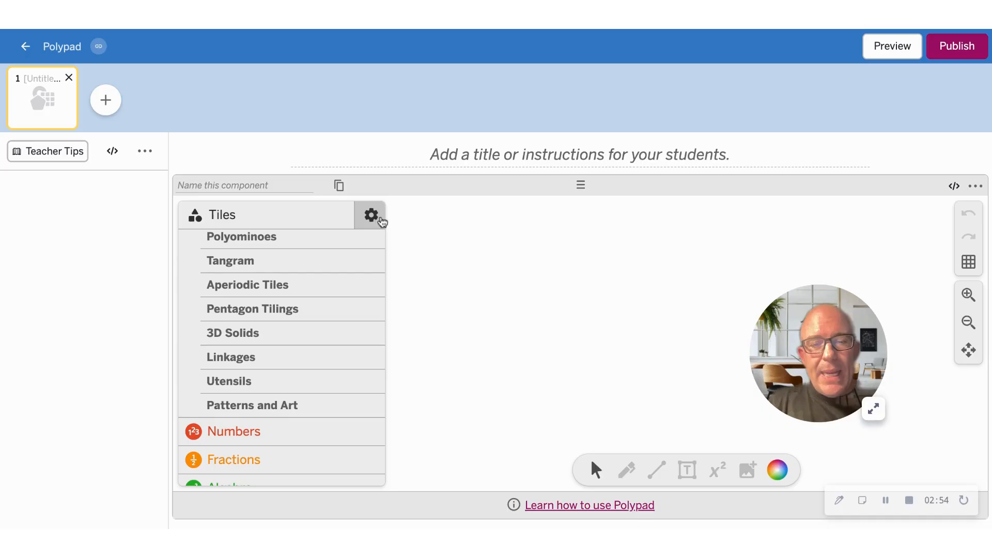
{"action": "left_click", "coordinate": [373, 217]}
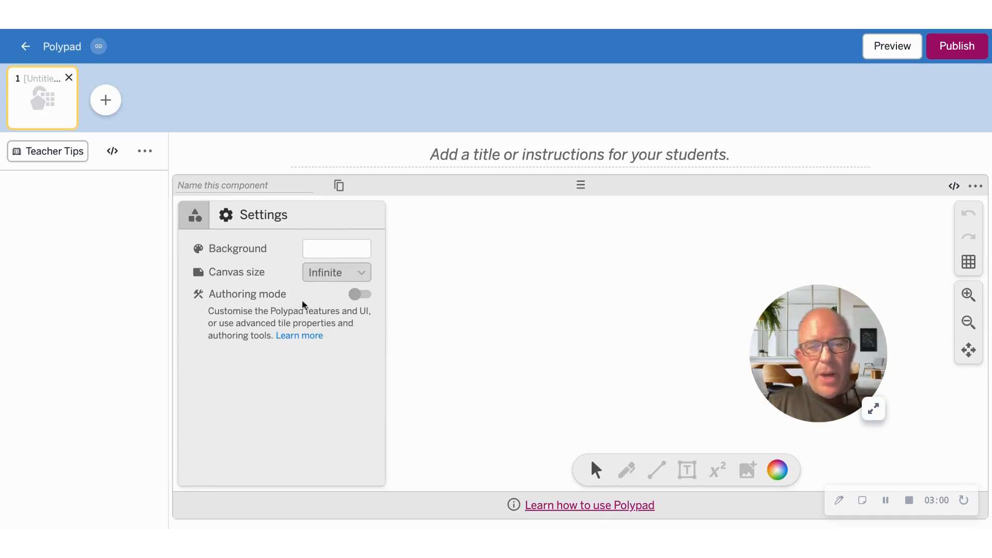
{"action": "left_click", "coordinate": [358, 294]}
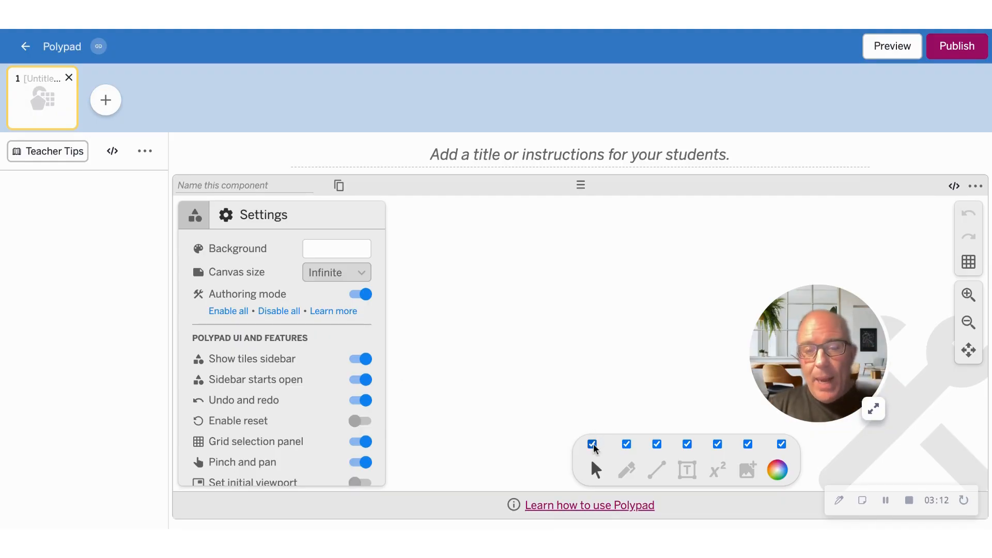
Disable all the student drawing and editing tools in the Polypad toolbar, from the selection tool through to the colour picker.
{"action": "left_click", "coordinate": [592, 444]}
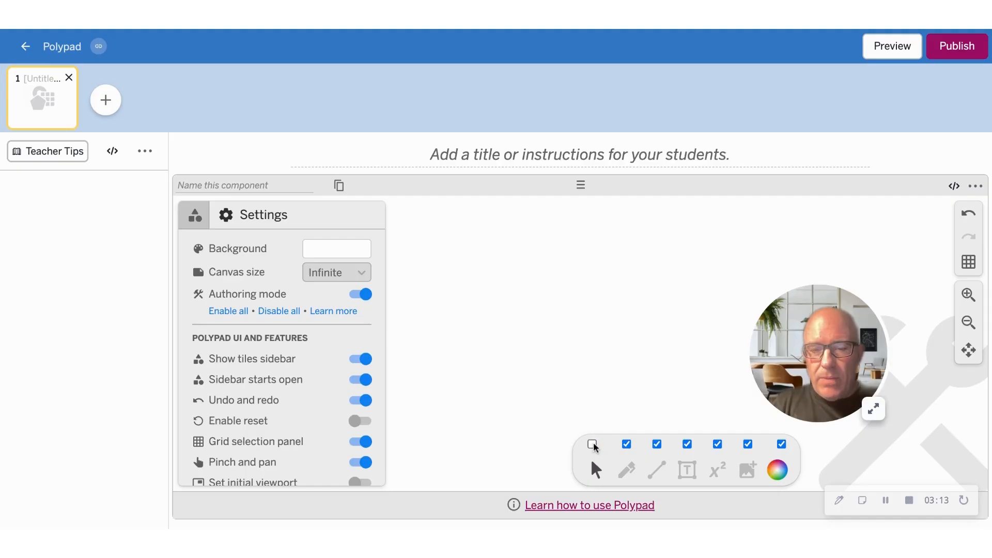
{"action": "left_click", "coordinate": [627, 445]}
{"action": "left_click", "coordinate": [657, 446]}
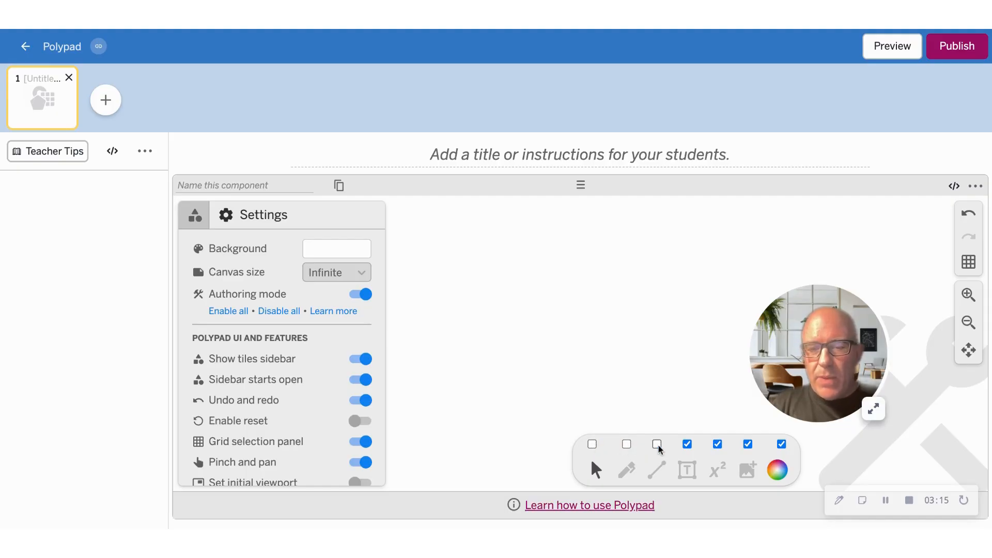
{"action": "left_click", "coordinate": [687, 446]}
{"action": "left_click", "coordinate": [718, 445]}
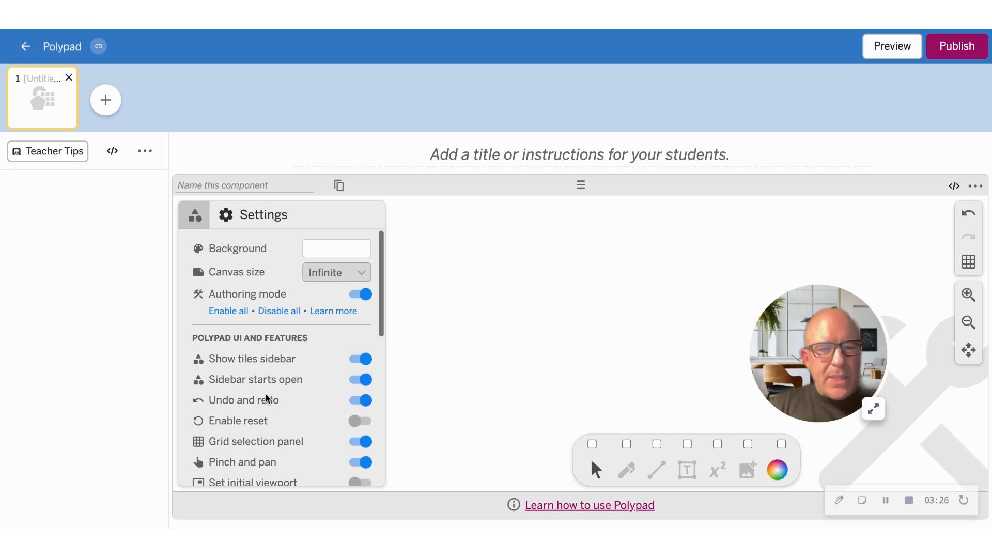
Turn off Show tiles sidebar, Sidebar starts open, and Pinch and pan, and turn on Enable reset.
{"action": "scroll", "coordinate": [267, 399], "scroll_direction": "down", "scroll_amount": 2}
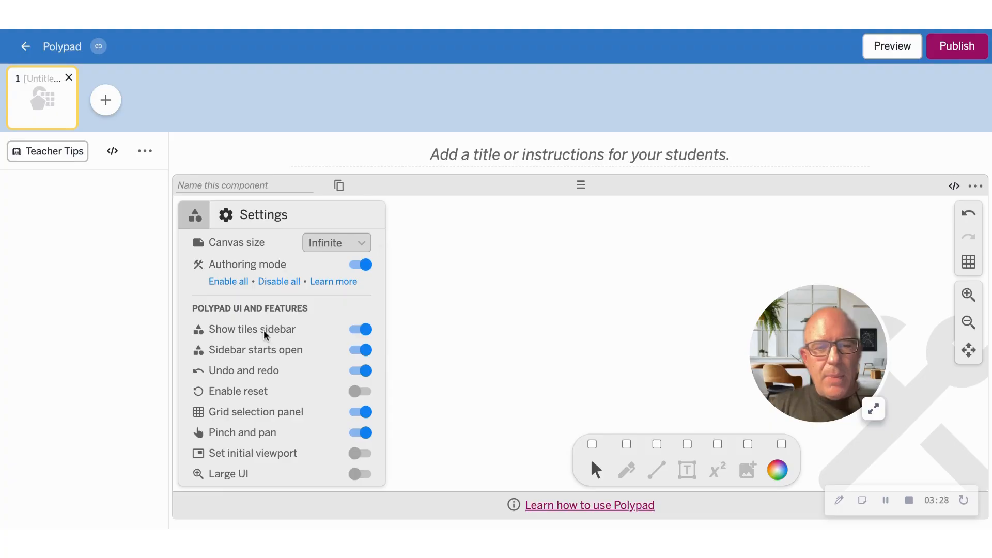
{"action": "left_click", "coordinate": [366, 335]}
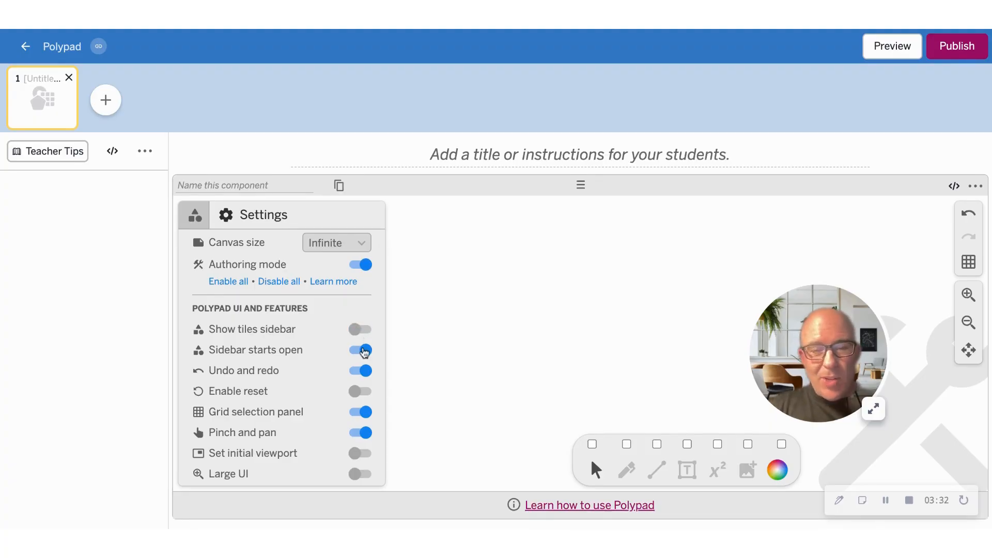
{"action": "left_click", "coordinate": [363, 351]}
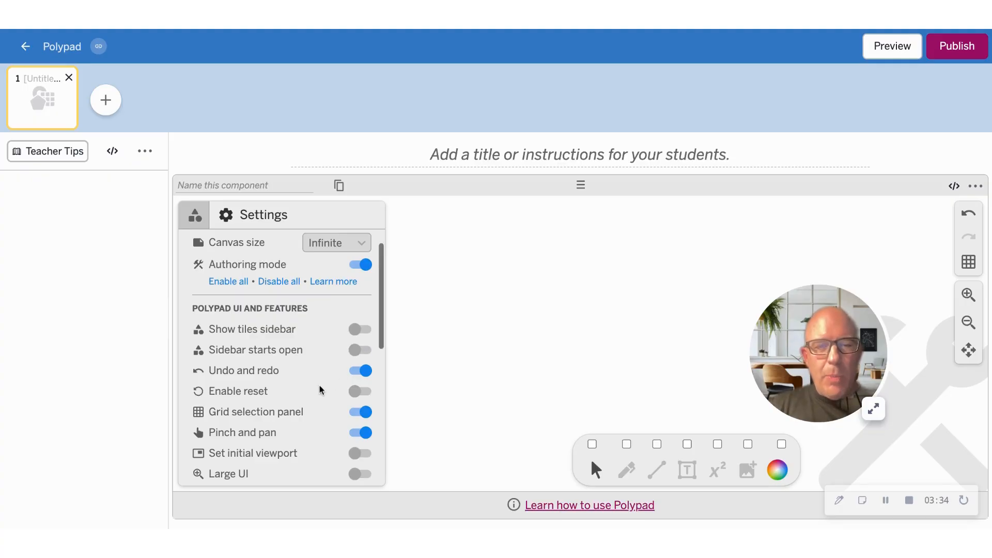
{"action": "scroll", "coordinate": [323, 388], "scroll_direction": "down", "scroll_amount": 1}
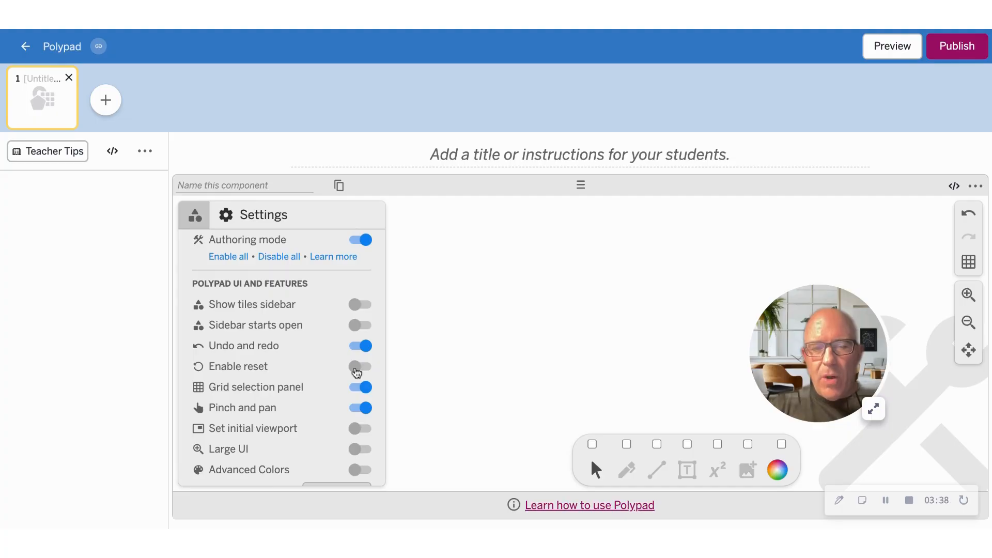
{"action": "left_click", "coordinate": [356, 370]}
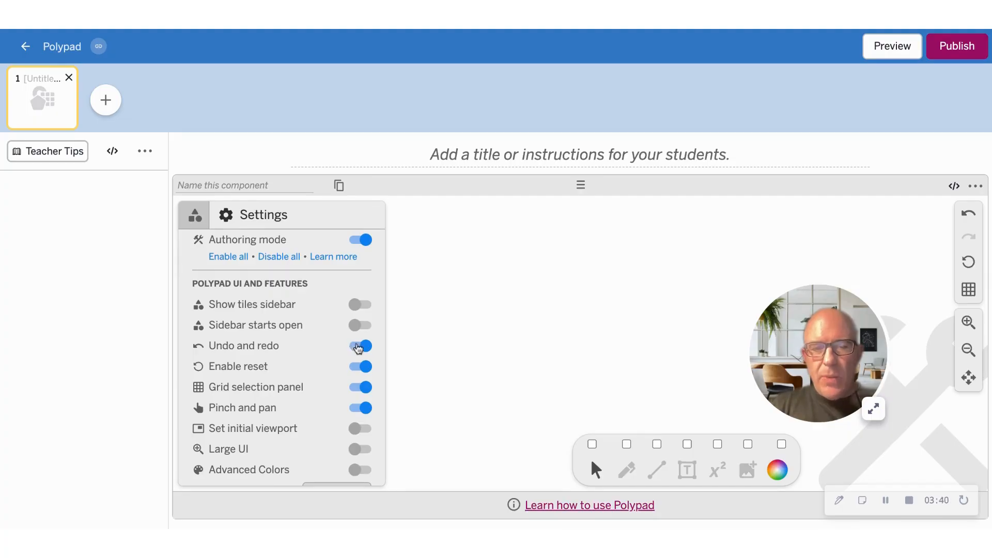
{"action": "scroll", "coordinate": [333, 377], "scroll_direction": "down", "scroll_amount": 1}
{"action": "scroll", "coordinate": [333, 377], "scroll_direction": "down", "scroll_amount": 1}
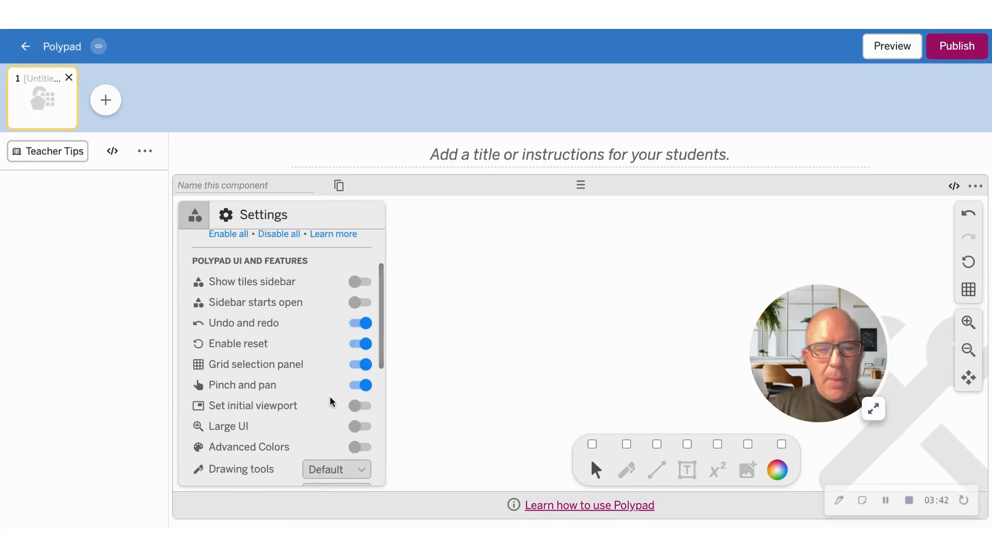
{"action": "scroll", "coordinate": [321, 409], "scroll_direction": "down", "scroll_amount": 5}
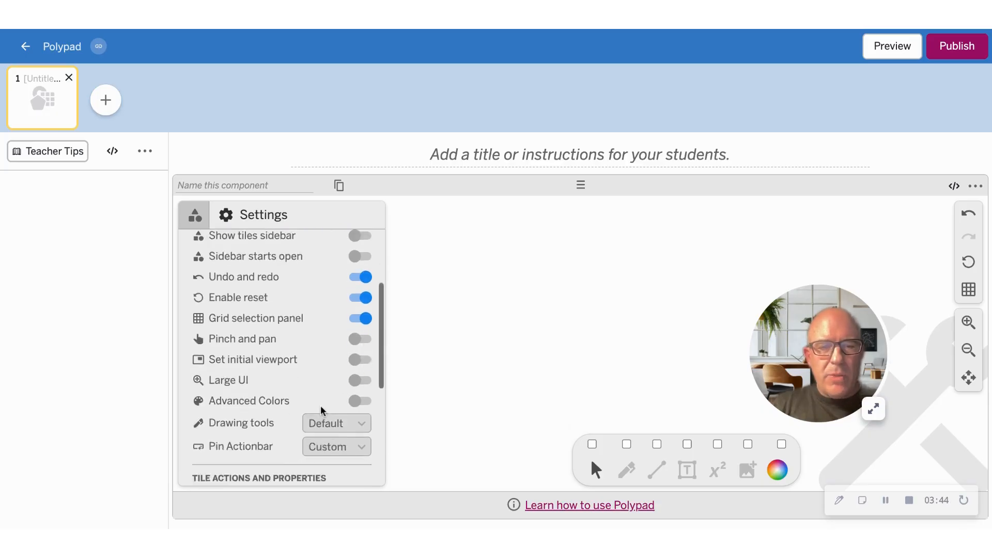
Turn off Copy and paste, Delete tiles, Music tools and Play sound effects for the Polypad component.
{"action": "scroll", "coordinate": [321, 405], "scroll_direction": "down", "scroll_amount": 1}
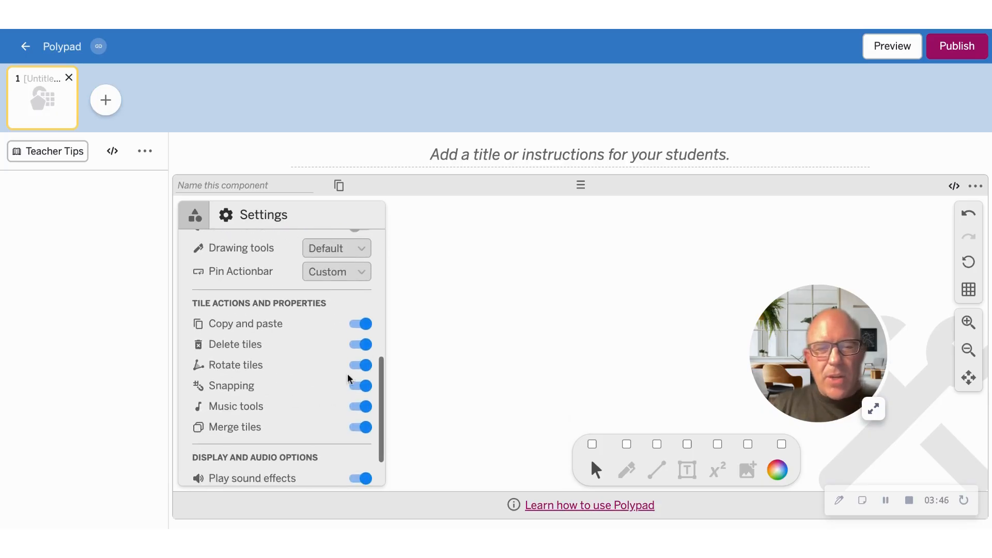
{"action": "left_click", "coordinate": [367, 326]}
{"action": "left_click", "coordinate": [368, 346]}
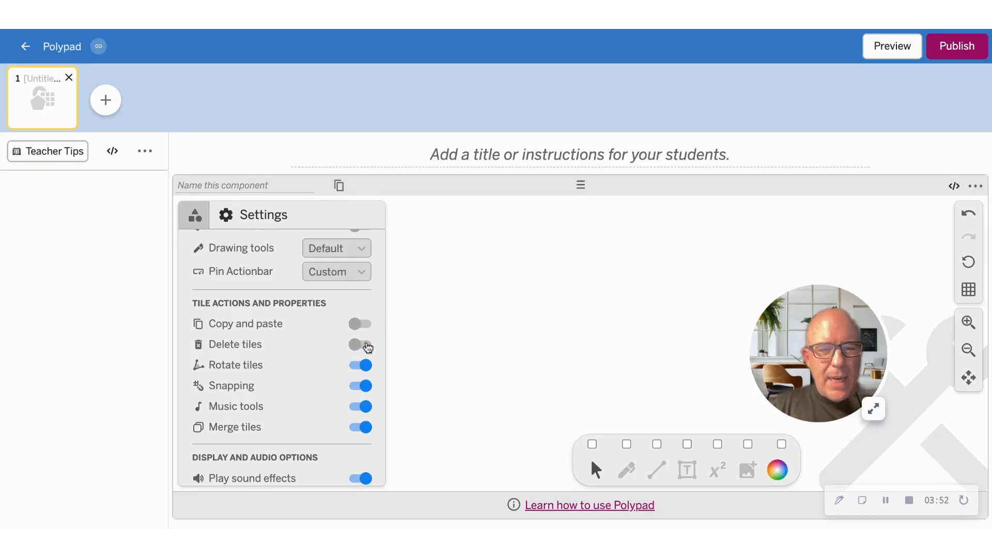
{"action": "scroll", "coordinate": [335, 402], "scroll_direction": "down", "scroll_amount": 1}
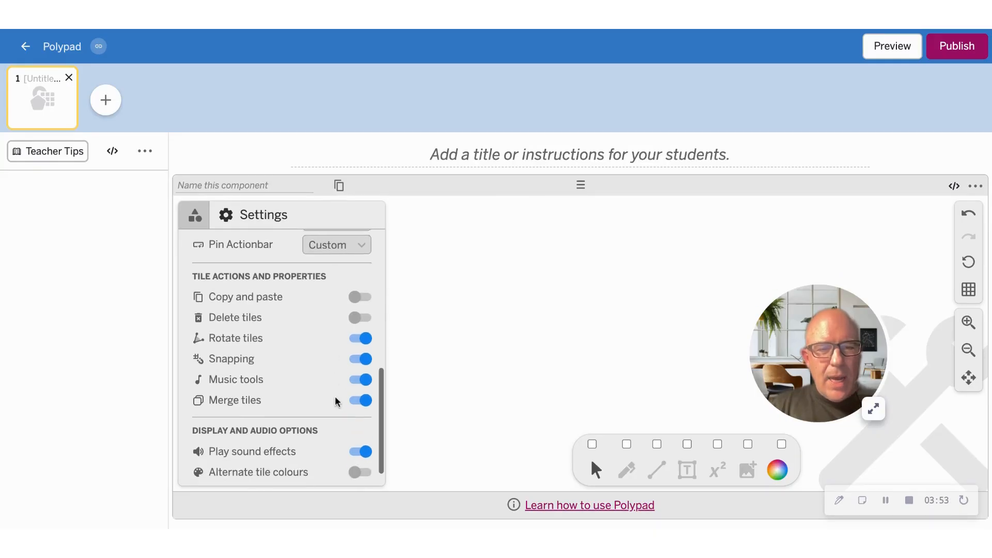
{"action": "left_click", "coordinate": [362, 383]}
{"action": "left_click", "coordinate": [363, 454]}
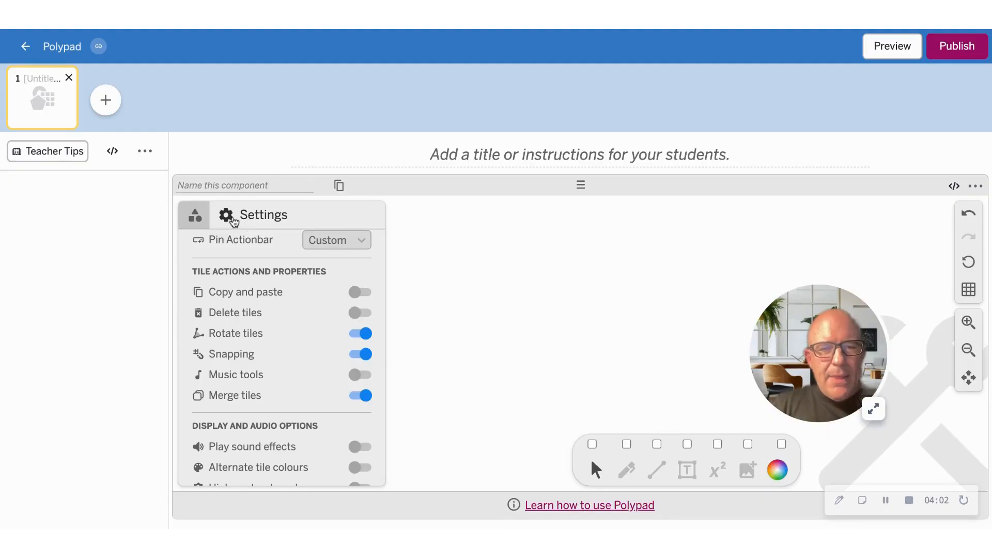
Switch from the settings to the tile categories and toggle the Polyominoes tiles on and off again.
{"action": "left_click", "coordinate": [195, 217]}
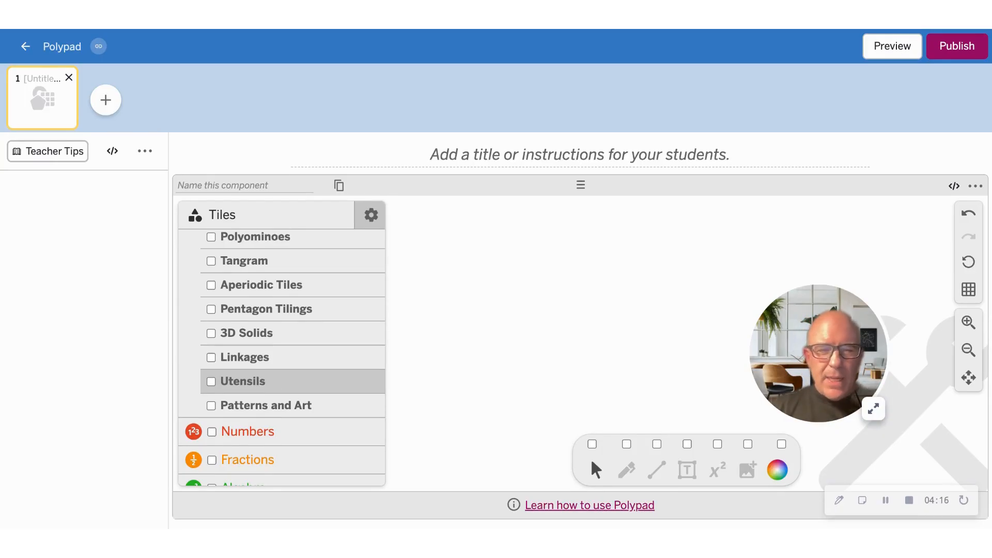
{"action": "scroll", "coordinate": [243, 381], "scroll_direction": "up", "scroll_amount": 3}
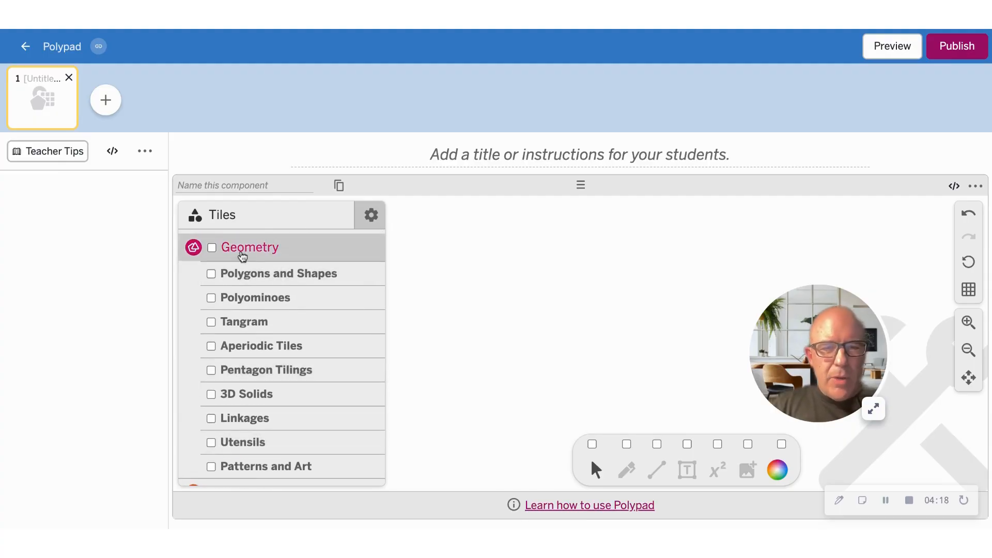
{"action": "left_click", "coordinate": [212, 298]}
{"action": "left_click", "coordinate": [211, 298]}
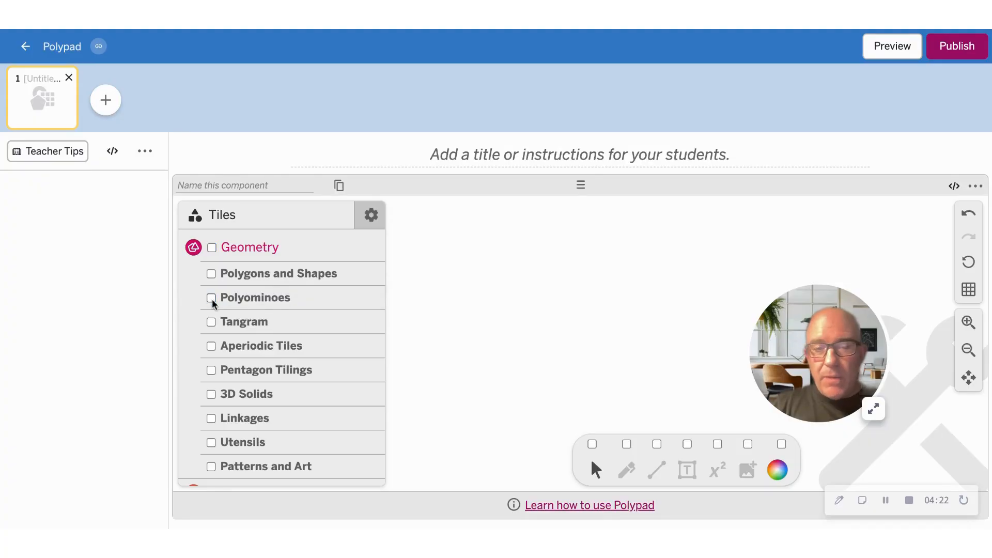
Place a balance scale from the Algebra tiles on the canvas and put a heart on its left pan.
{"action": "scroll", "coordinate": [222, 341], "scroll_direction": "down", "scroll_amount": 4}
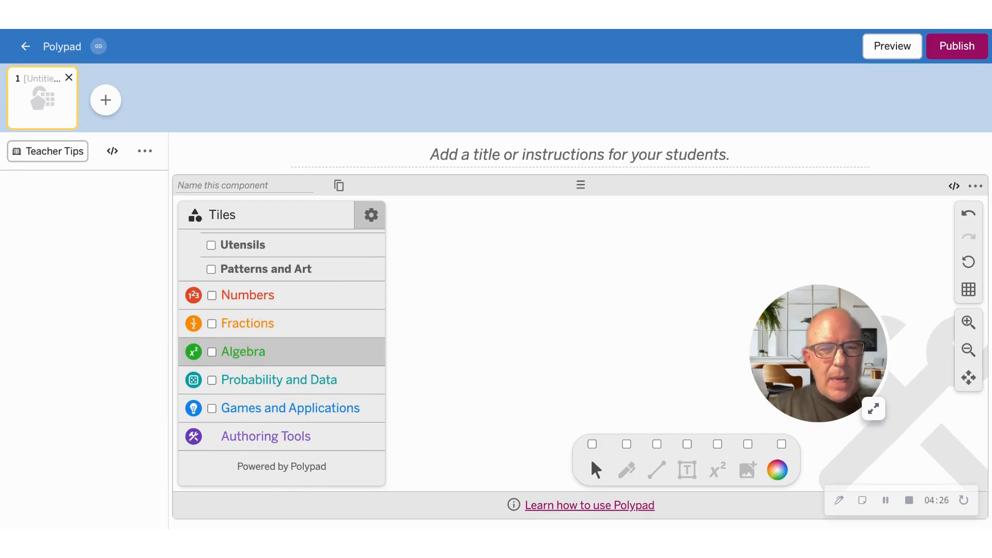
{"action": "left_click", "coordinate": [243, 352]}
{"action": "mouse_move", "coordinate": [263, 345]}
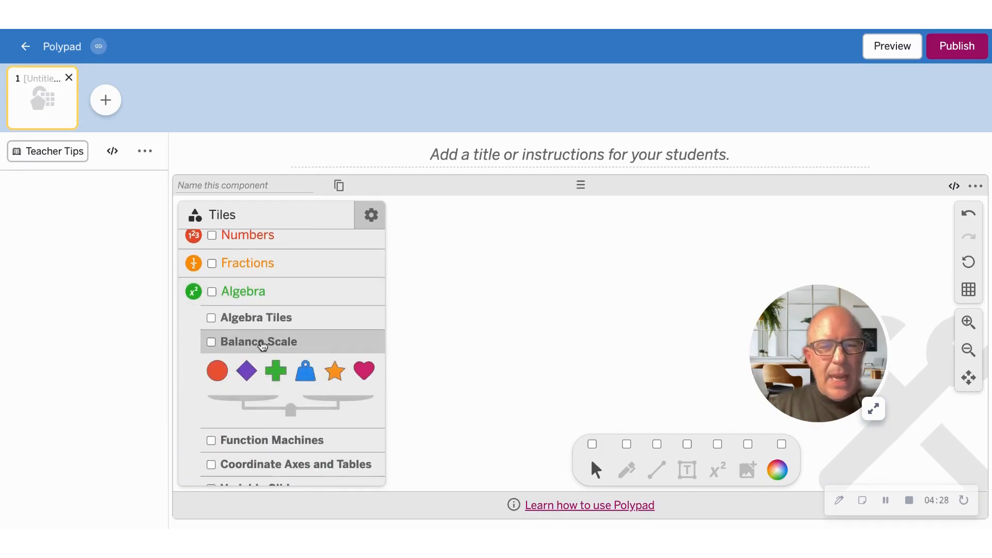
{"action": "left_click_drag", "start_coordinate": [283, 410], "coordinate": [643, 294]}
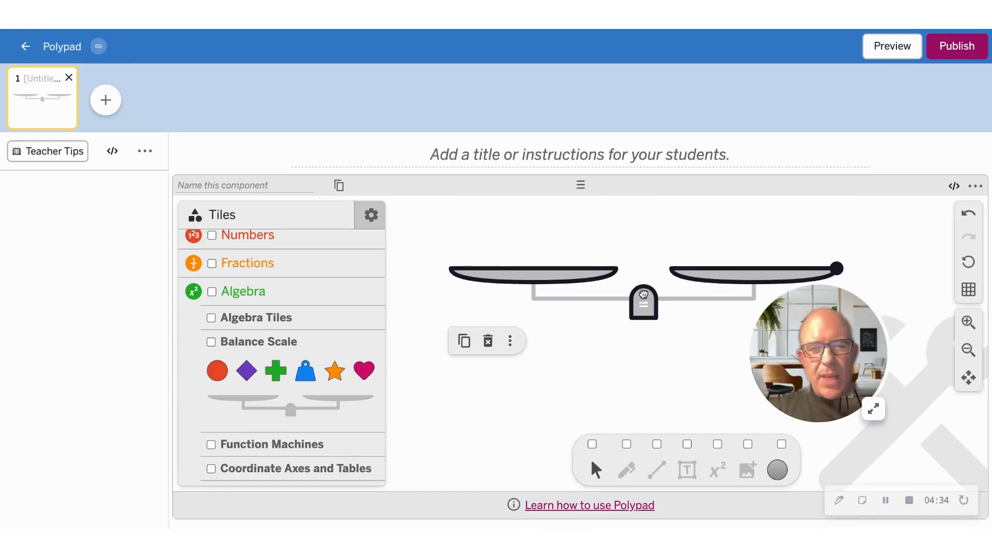
{"action": "left_click", "coordinate": [563, 413]}
{"action": "left_click_drag", "start_coordinate": [366, 372], "coordinate": [534, 249]}
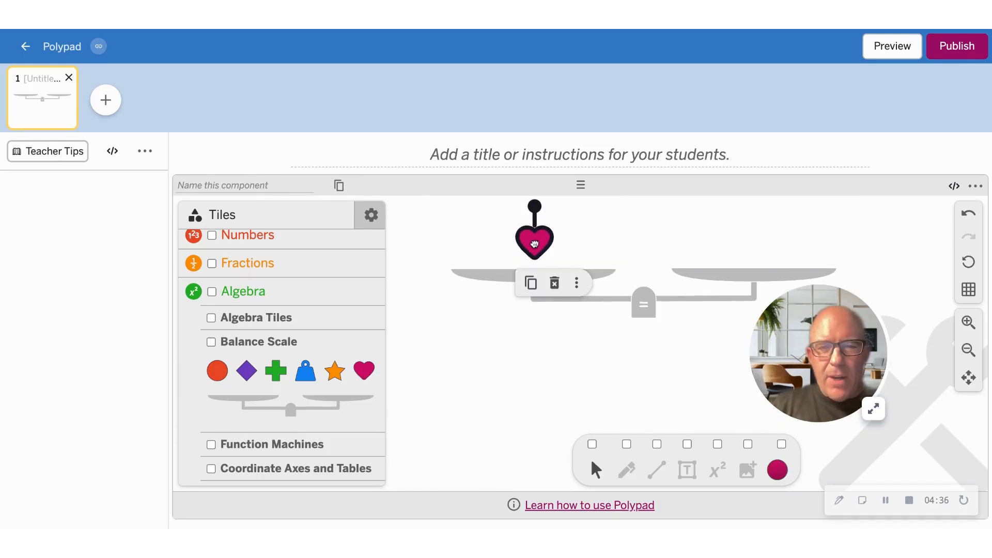
{"action": "left_click", "coordinate": [582, 343]}
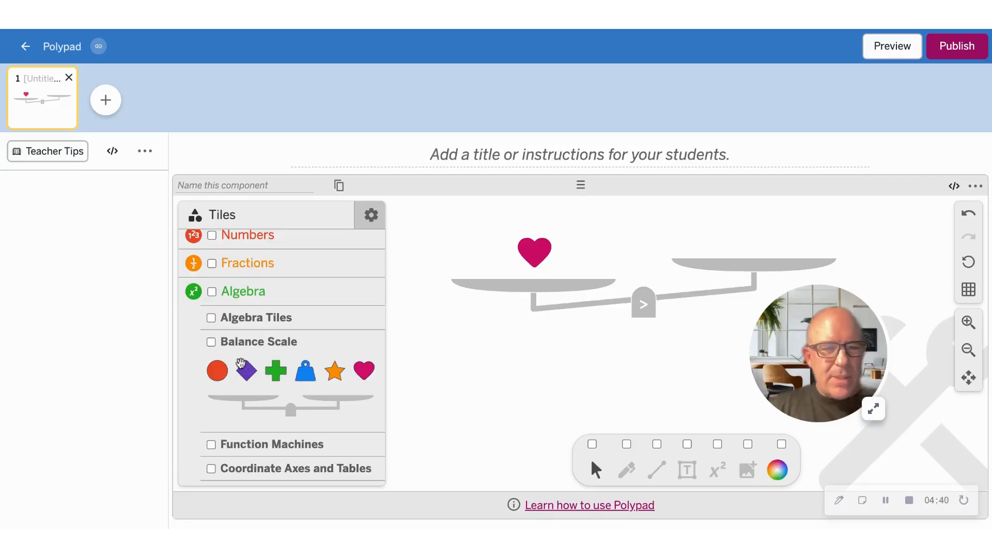
Put a 5 card from the Number Cards on the right pan of the balance scale.
{"action": "scroll", "coordinate": [240, 365], "scroll_direction": "up", "scroll_amount": 2}
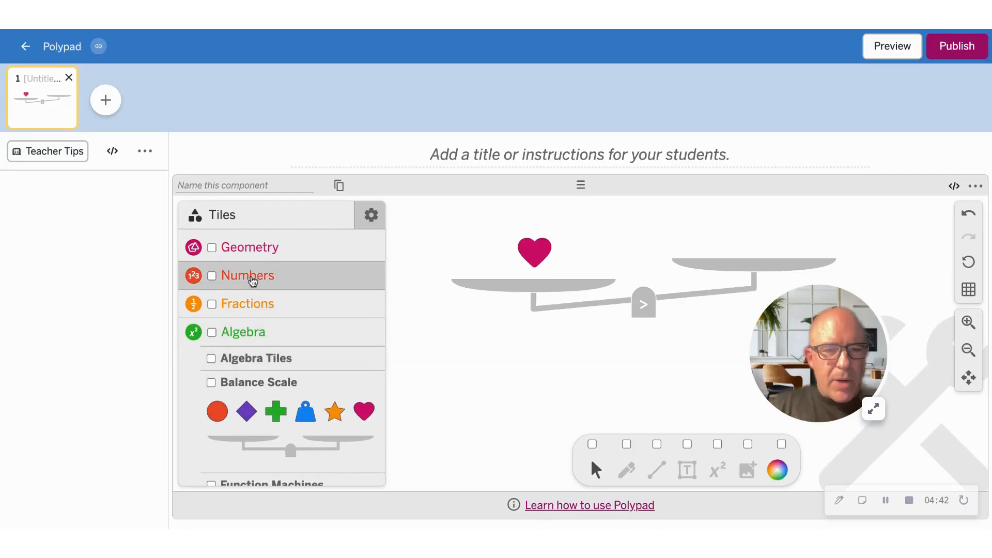
{"action": "left_click", "coordinate": [250, 276]}
{"action": "left_click", "coordinate": [250, 373]}
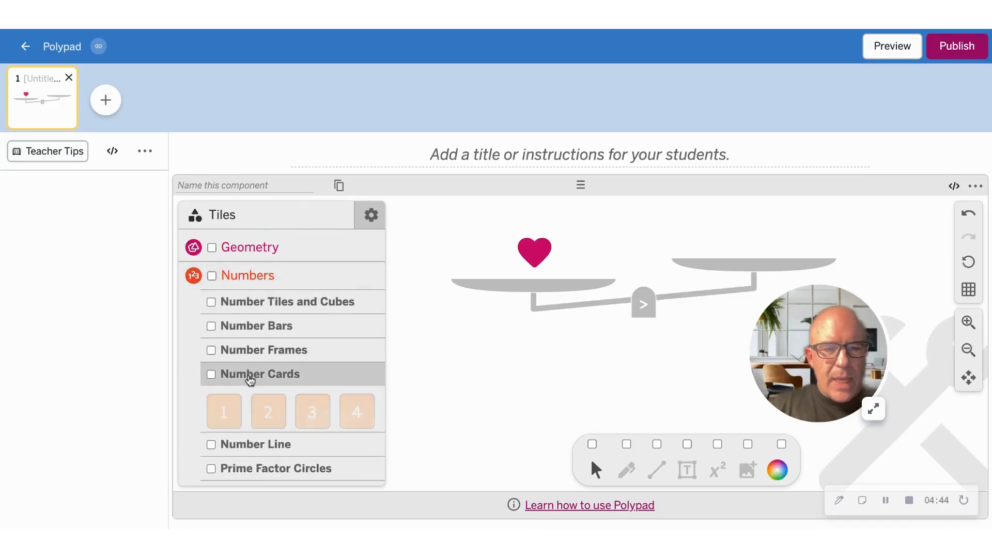
{"action": "left_click_drag", "start_coordinate": [227, 458], "coordinate": [744, 227]}
{"action": "left_click", "coordinate": [642, 357]}
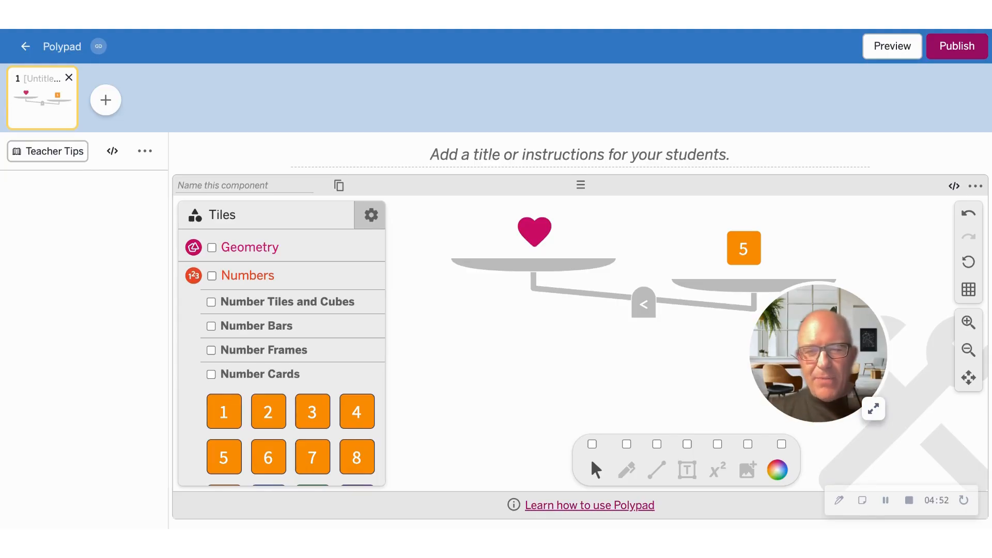
Balance the scale so that the heart equals the 5 card.
{"action": "left_click", "coordinate": [645, 308]}
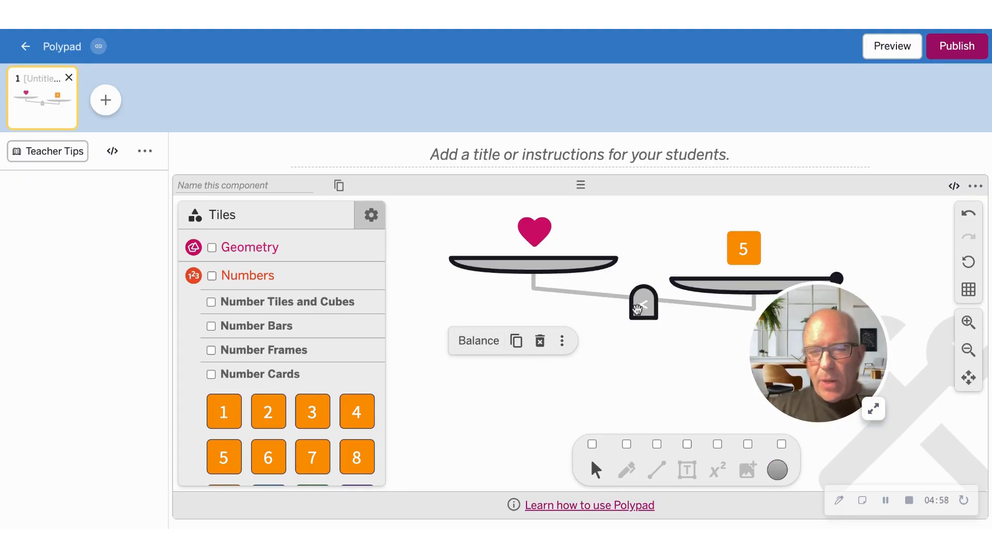
{"action": "left_click", "coordinate": [479, 341]}
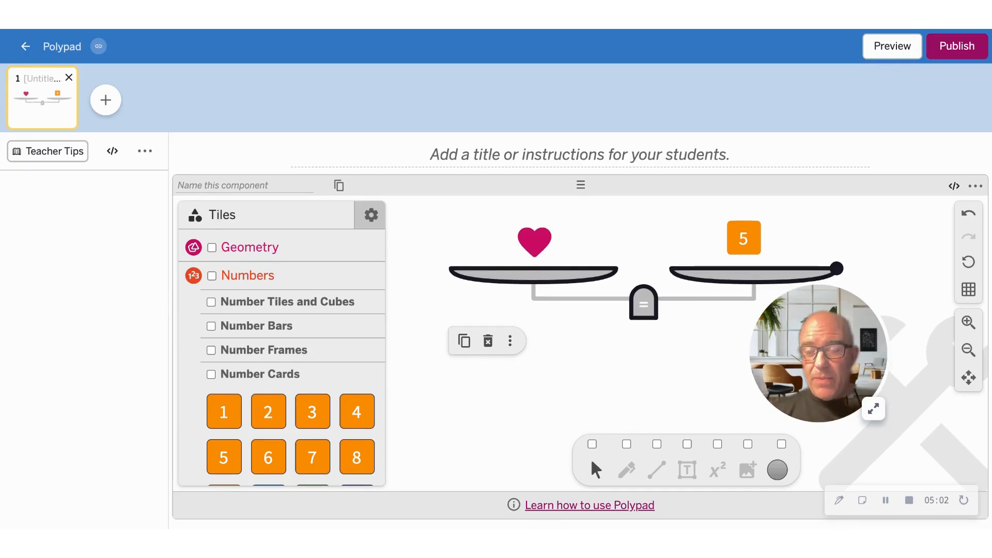
{"action": "left_click", "coordinate": [565, 405]}
Merge a 10 card and a 3 card into the 5 card to make 18, and put a 3 card on the left pan.
{"action": "scroll", "coordinate": [310, 393], "scroll_direction": "down", "scroll_amount": 3}
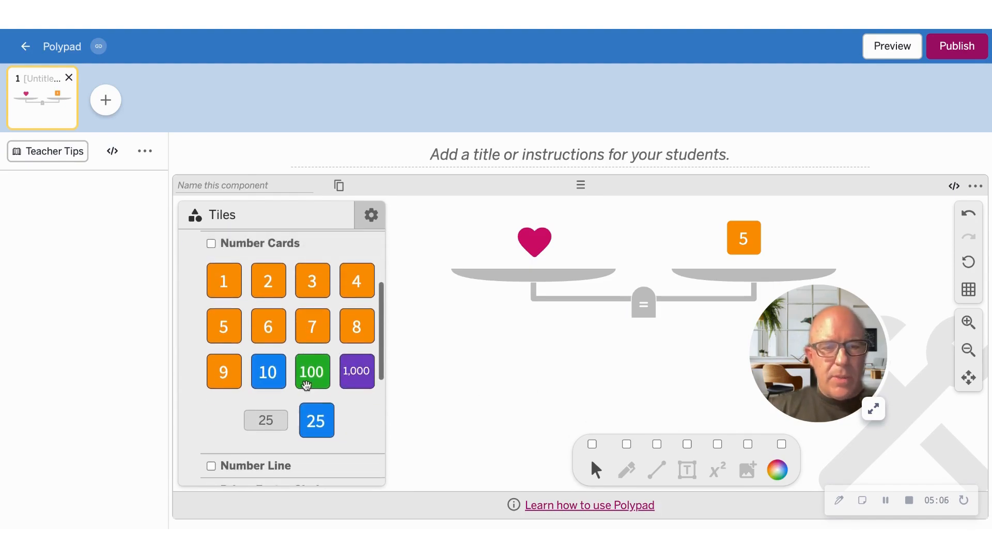
{"action": "left_click_drag", "start_coordinate": [255, 360], "coordinate": [725, 241]}
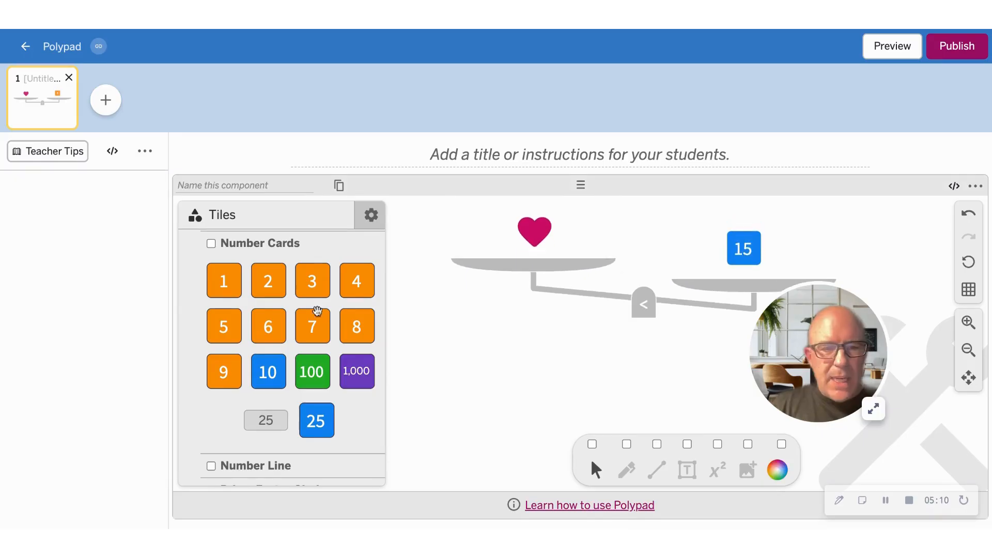
{"action": "left_click_drag", "start_coordinate": [314, 285], "coordinate": [751, 249]}
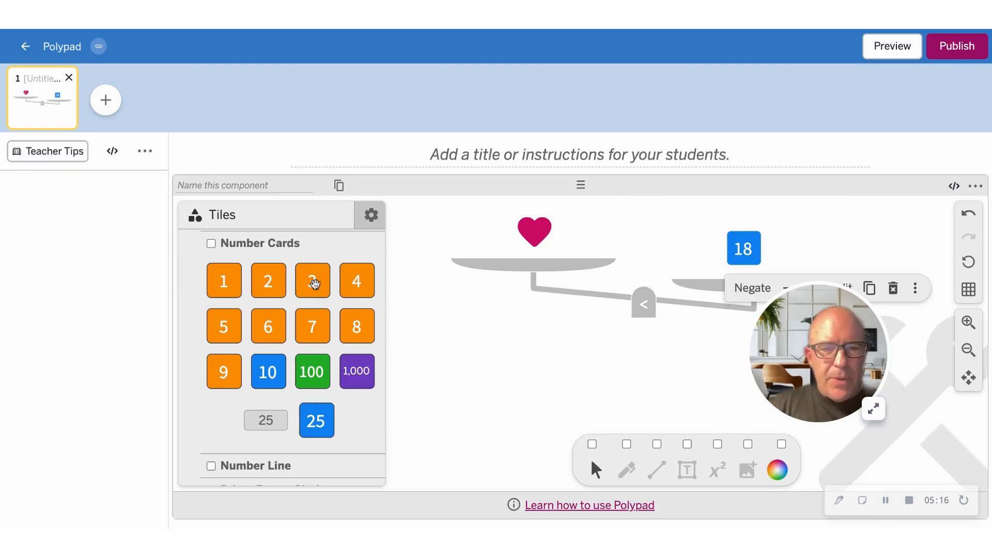
{"action": "left_click_drag", "start_coordinate": [312, 281], "coordinate": [588, 241]}
{"action": "left_click", "coordinate": [521, 389]}
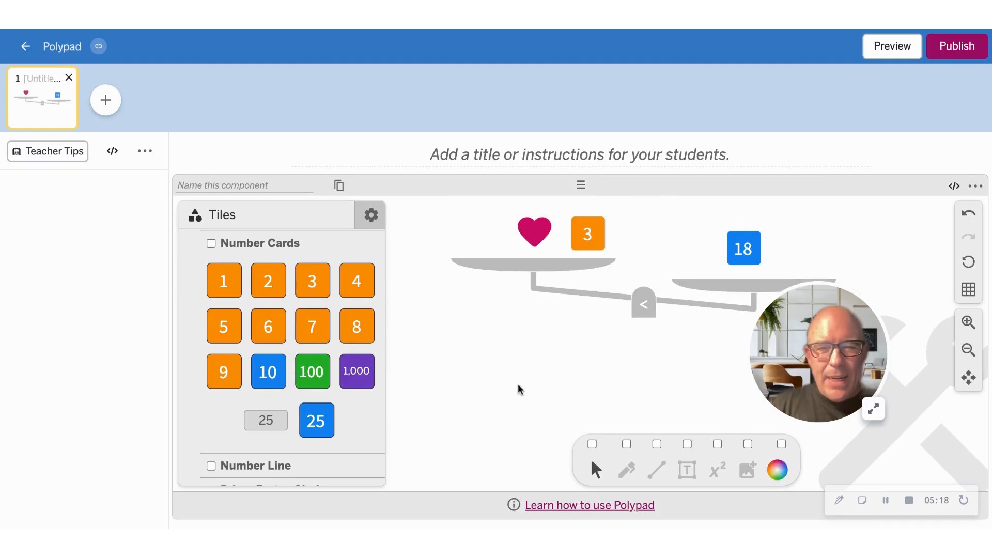
Duplicate the heart twice and arrange the three hearts together on the left pan beside the 3 card.
{"action": "left_click", "coordinate": [530, 232]}
{"action": "left_click", "coordinate": [530, 276]}
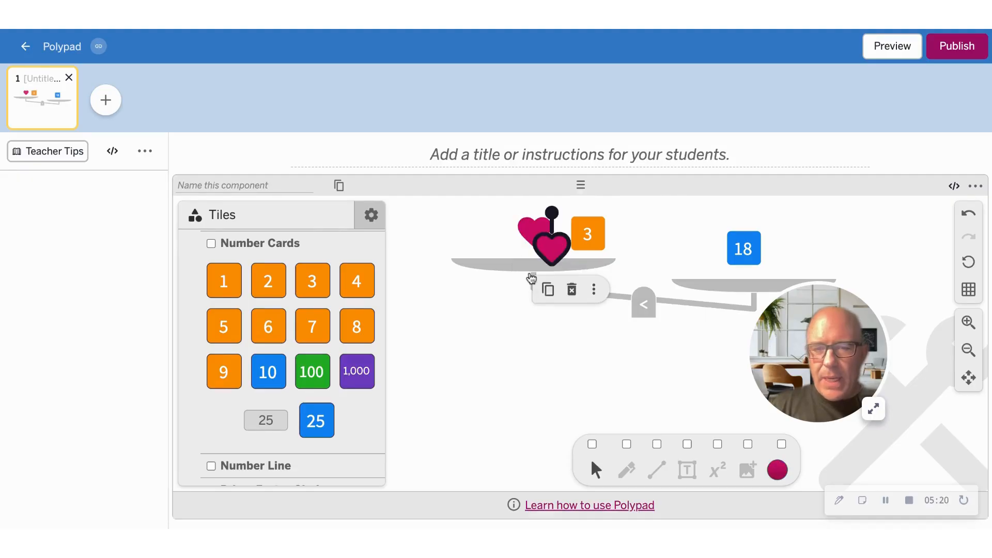
{"action": "left_click_drag", "start_coordinate": [546, 249], "coordinate": [509, 217]}
{"action": "left_click", "coordinate": [481, 275]}
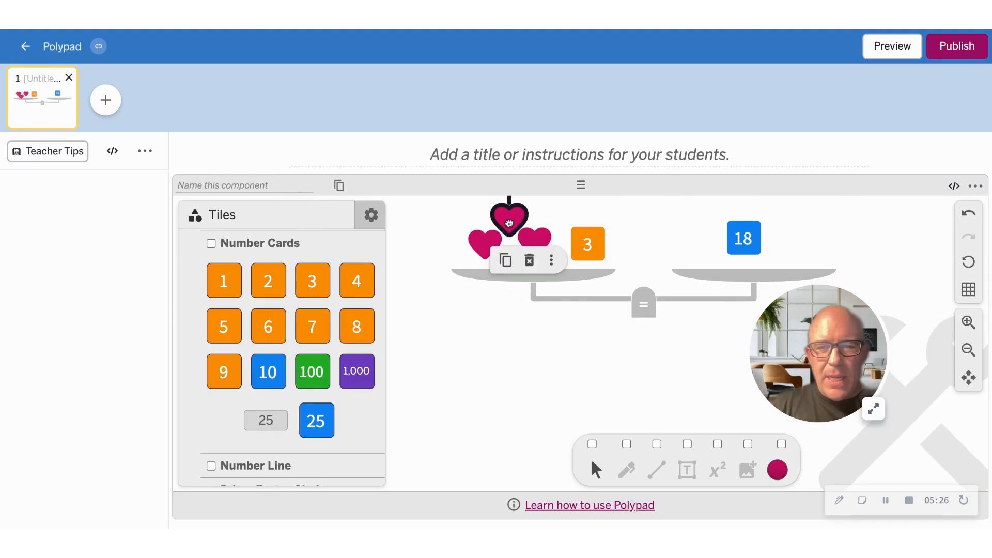
{"action": "left_click", "coordinate": [601, 253]}
{"action": "left_click", "coordinate": [742, 238]}
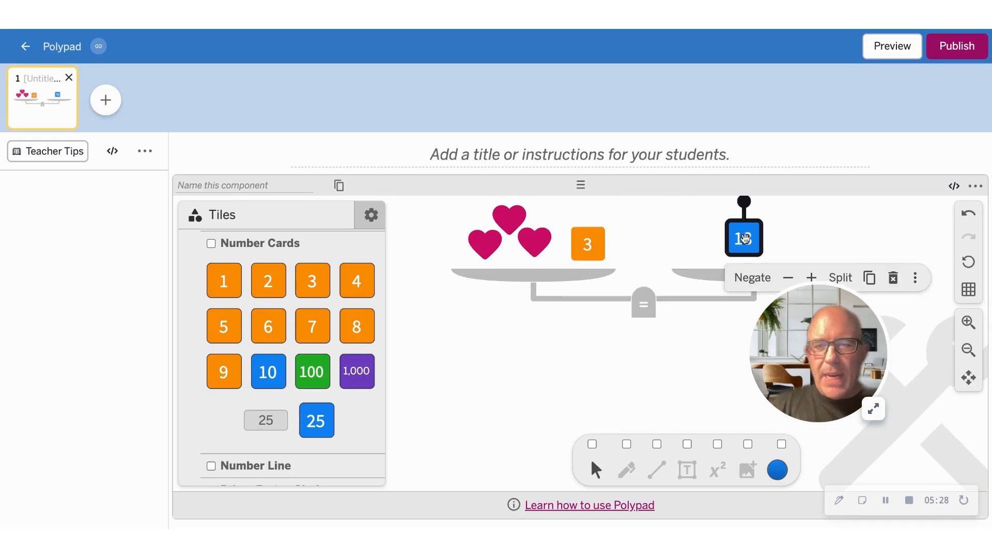
{"action": "left_click", "coordinate": [571, 365]}
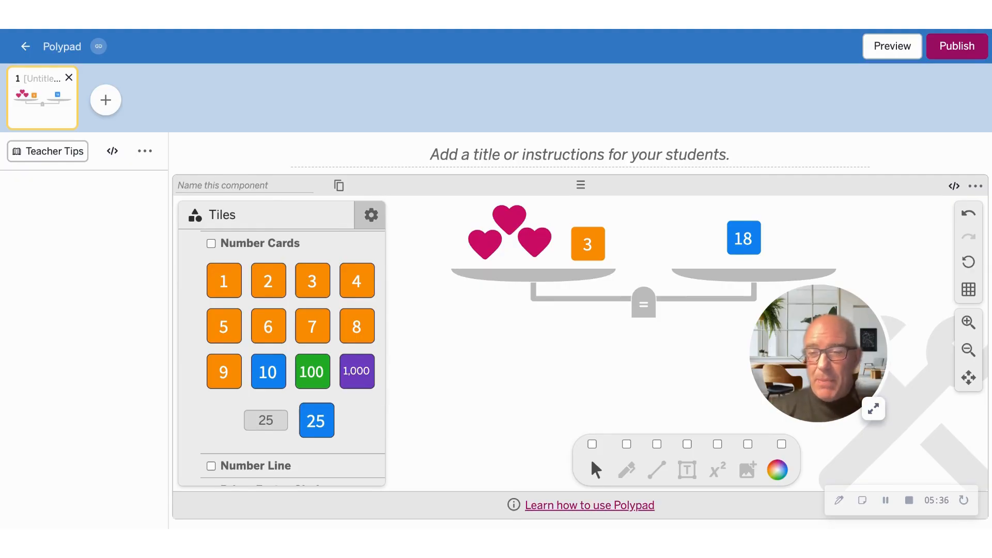
Place an Input box from the Authoring Tools below the left pan of the balance scale.
{"action": "scroll", "coordinate": [317, 385], "scroll_direction": "down", "scroll_amount": 10}
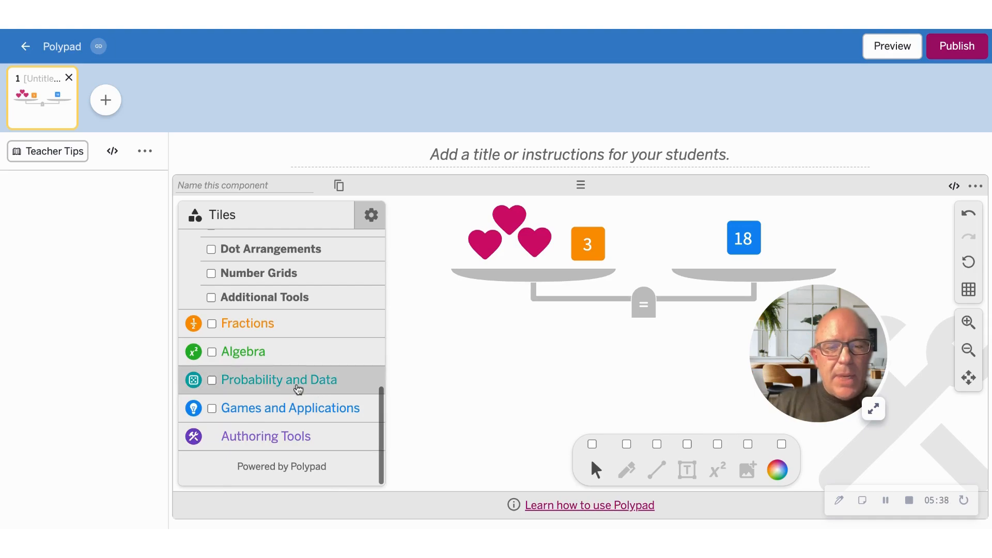
{"action": "left_click", "coordinate": [263, 440]}
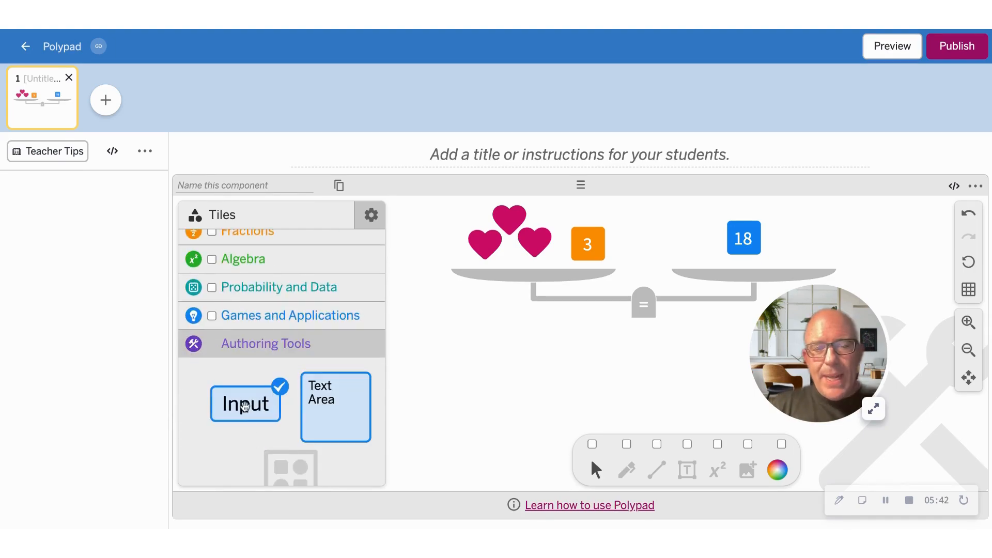
{"action": "left_click_drag", "start_coordinate": [251, 409], "coordinate": [472, 380]}
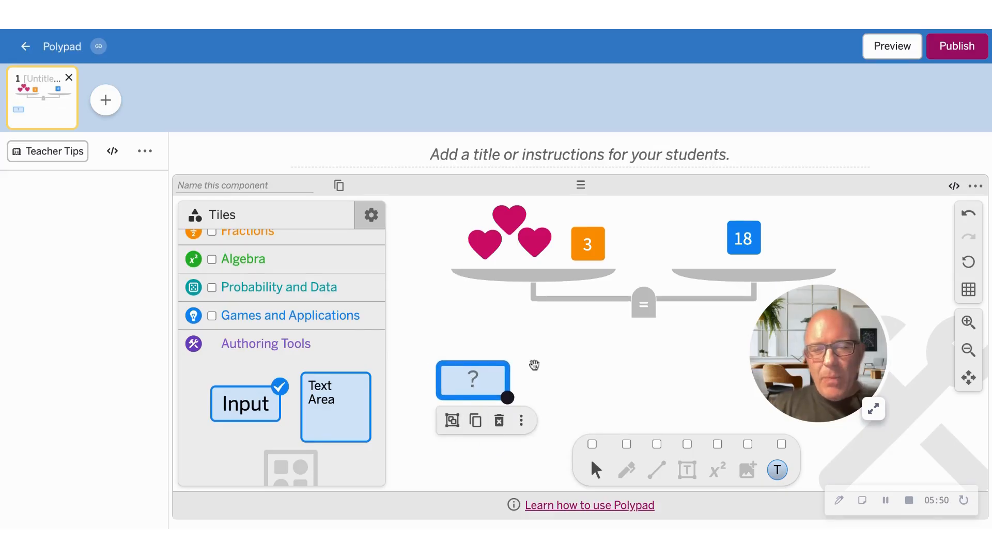
{"action": "left_click", "coordinate": [543, 369]}
Set the Input box's solution to 5.
{"action": "left_click", "coordinate": [473, 380]}
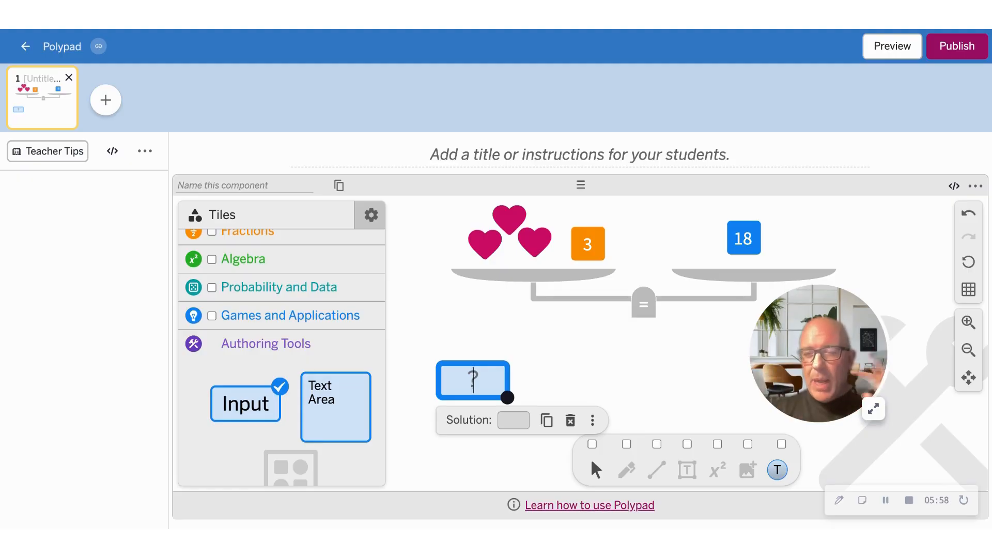
{"action": "left_click", "coordinate": [514, 421]}
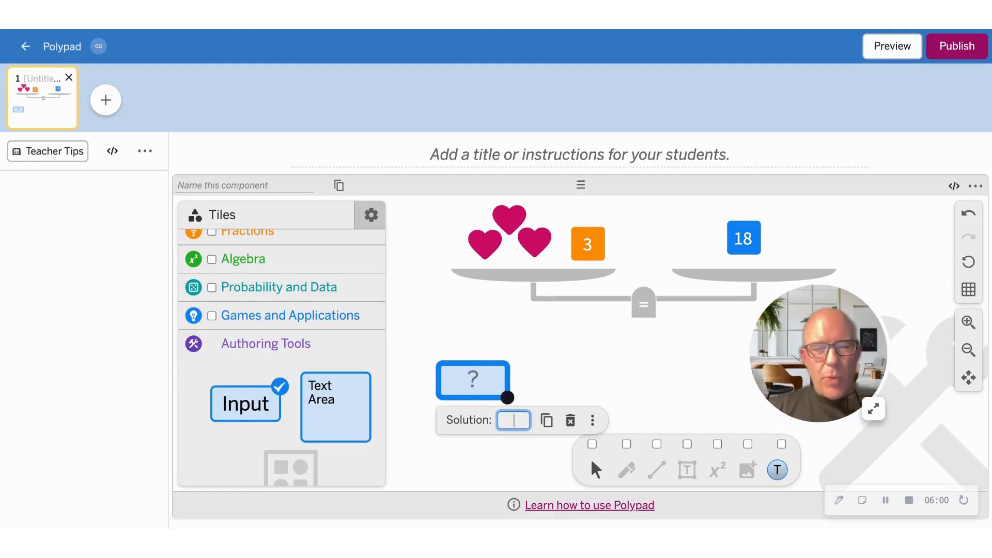
{"action": "left_click", "coordinate": [552, 382]}
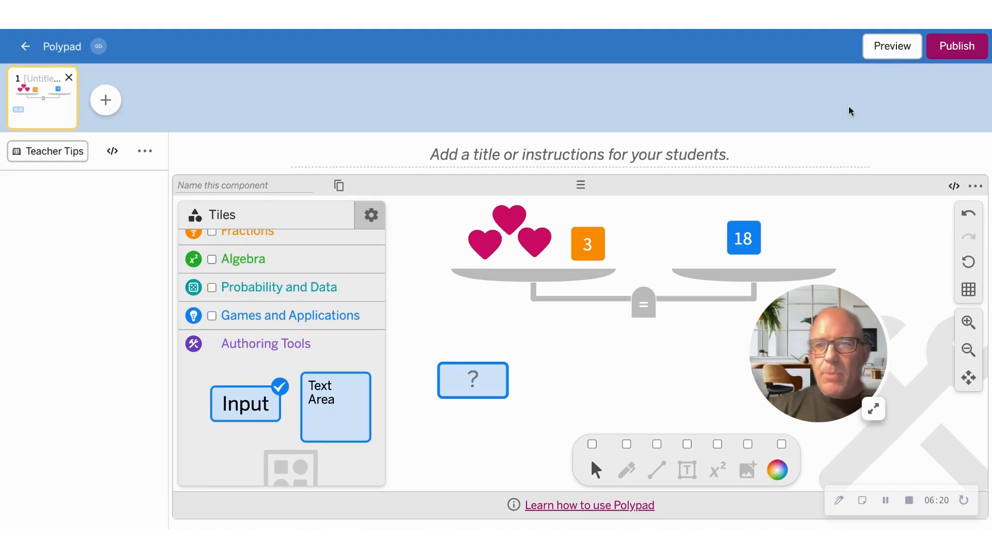
Preview the student screen, subtract the 3 card from both sides of the scale, and split the 15 card into 10 and 5.
{"action": "left_click", "coordinate": [887, 61]}
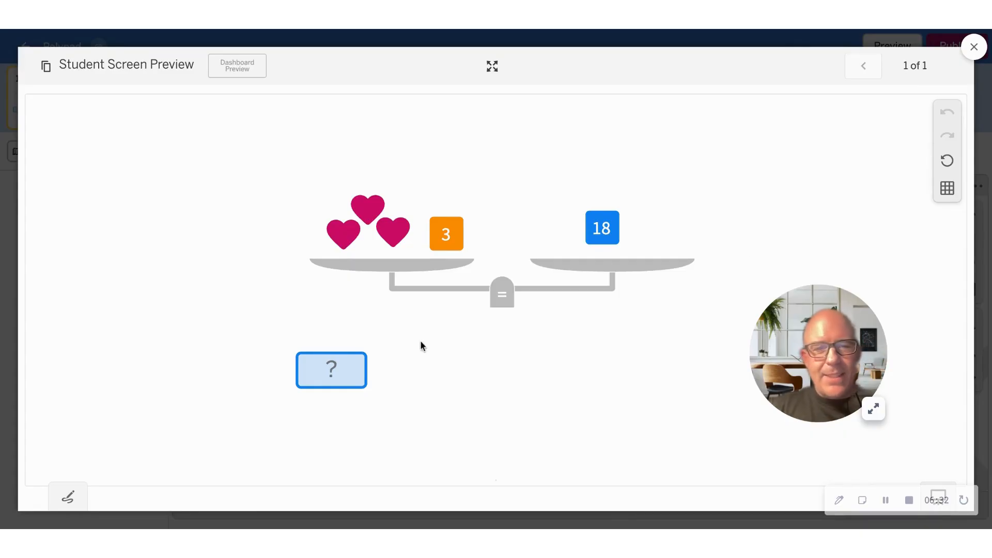
{"action": "left_click", "coordinate": [447, 238]}
{"action": "left_click_drag", "start_coordinate": [447, 238], "coordinate": [607, 230]}
{"action": "left_click", "coordinate": [509, 184]}
{"action": "left_click", "coordinate": [607, 231]}
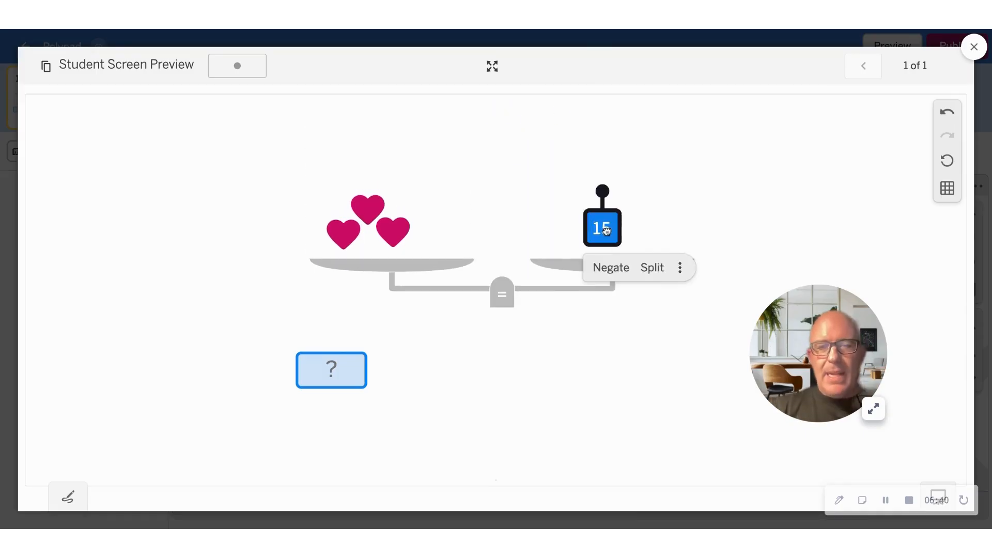
{"action": "left_click", "coordinate": [653, 269]}
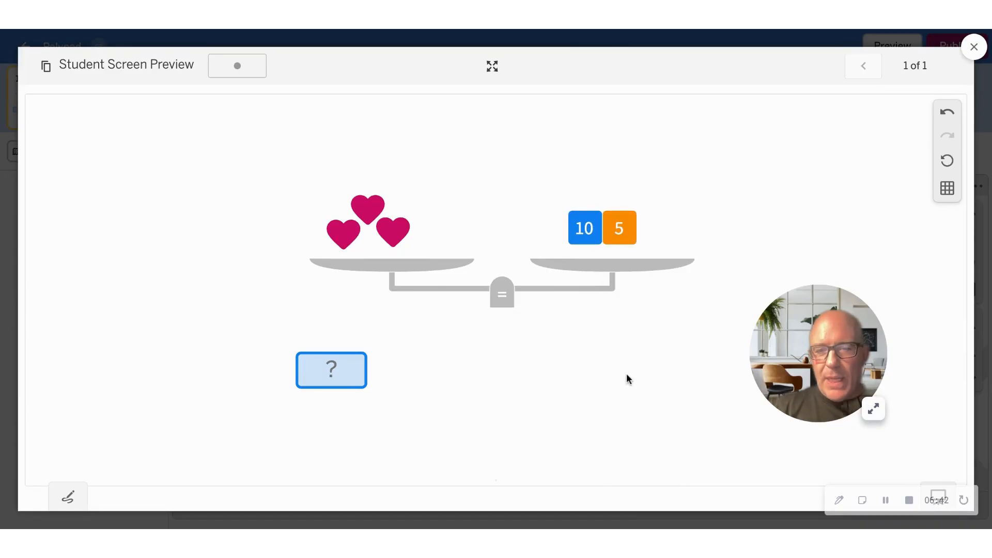
Remove the 10 card and two hearts from the previewed scale, leaving one heart against the 5 card.
{"action": "left_click", "coordinate": [584, 228]}
{"action": "left_click_drag", "start_coordinate": [584, 228], "coordinate": [822, 179]}
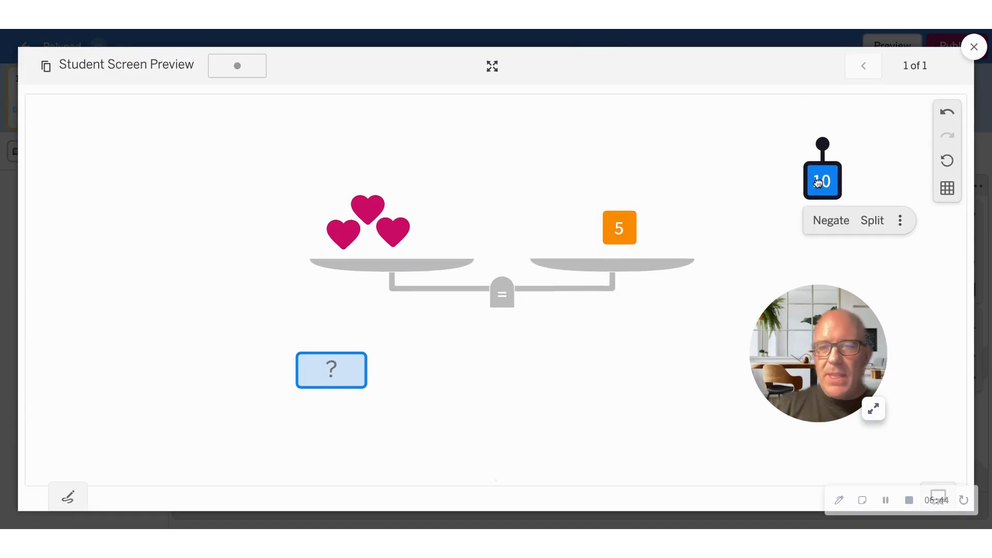
{"action": "left_click_drag", "start_coordinate": [377, 215], "coordinate": [237, 191]}
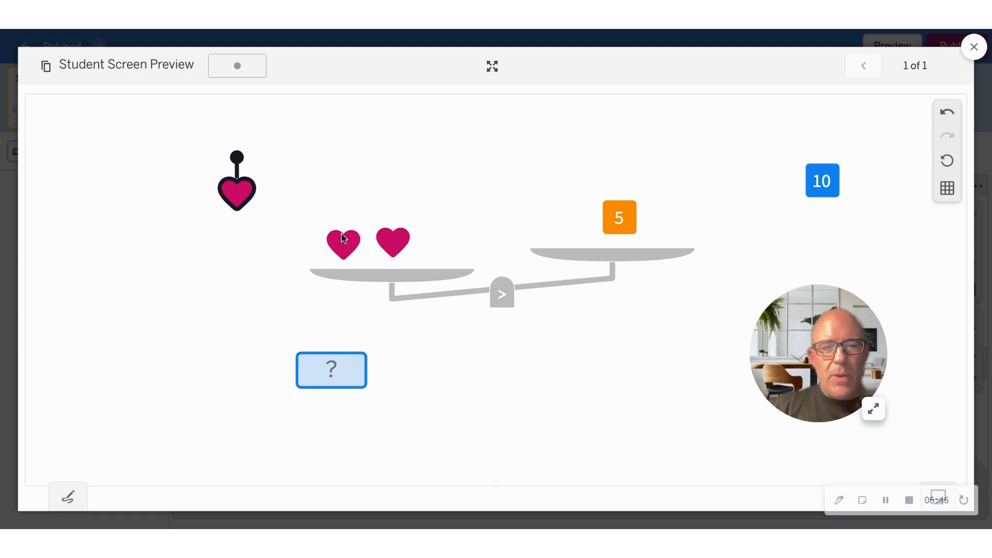
{"action": "left_click_drag", "start_coordinate": [346, 244], "coordinate": [228, 256]}
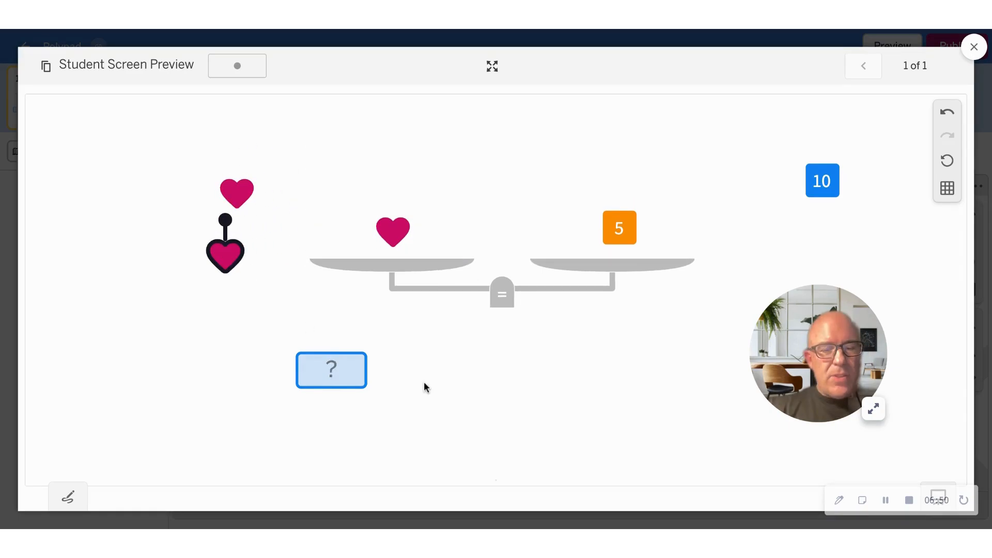
Test the Input box with the answer 5 and close the student preview.
{"action": "type", "text": "5"}
{"action": "key", "text": "Return"}
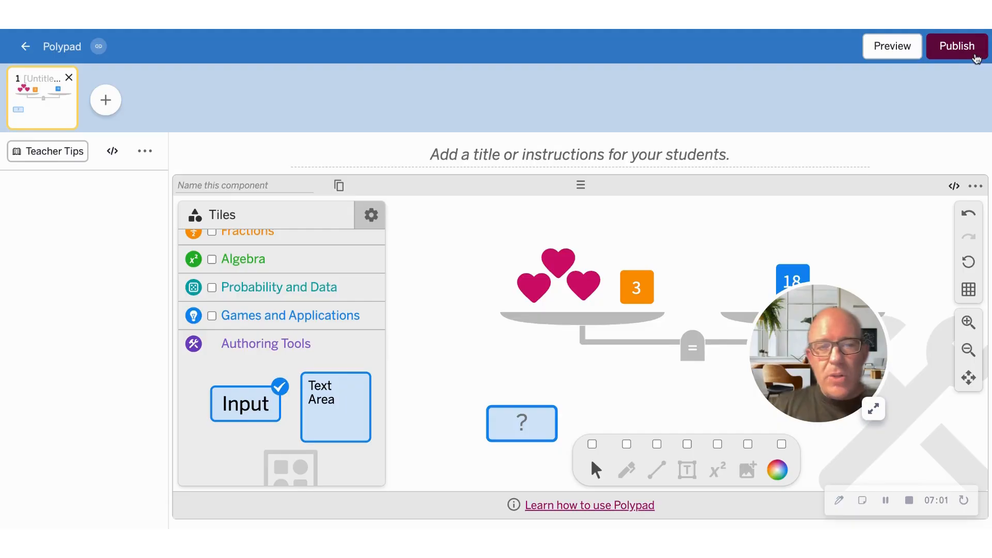
{"action": "left_click", "coordinate": [974, 47]}
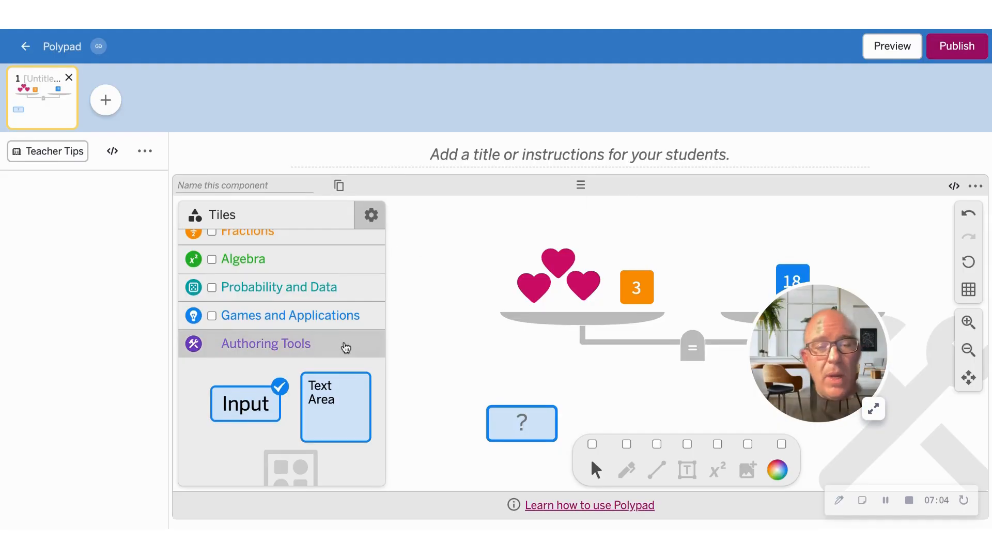
Convert the Polypad component to partial screen.
{"action": "scroll", "coordinate": [344, 346], "scroll_direction": "up", "scroll_amount": 3}
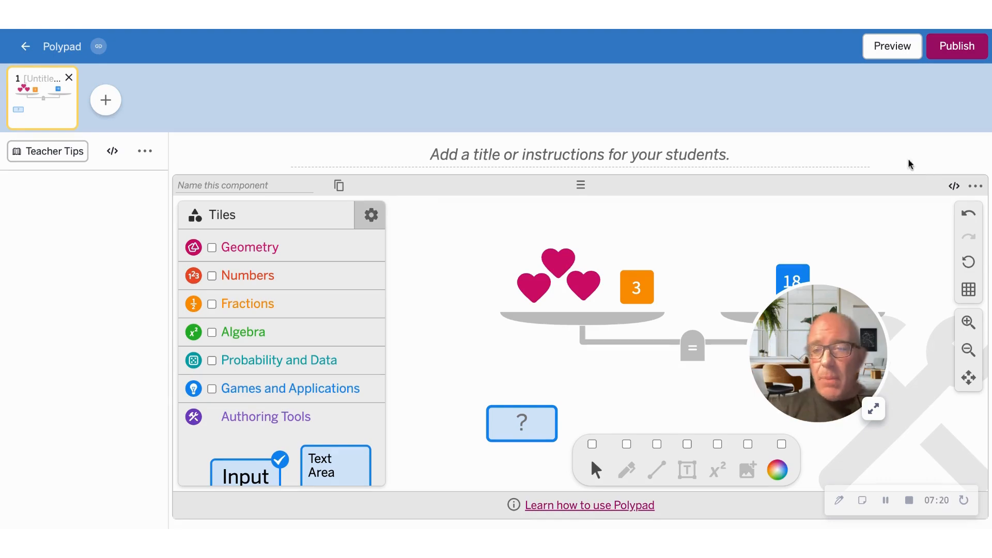
{"action": "left_click", "coordinate": [975, 186]}
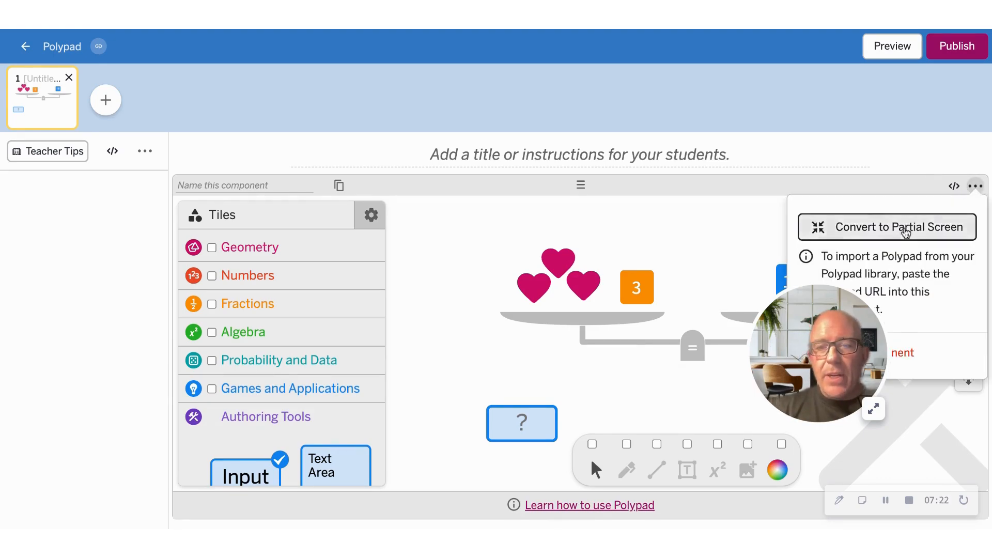
{"action": "left_click", "coordinate": [905, 230]}
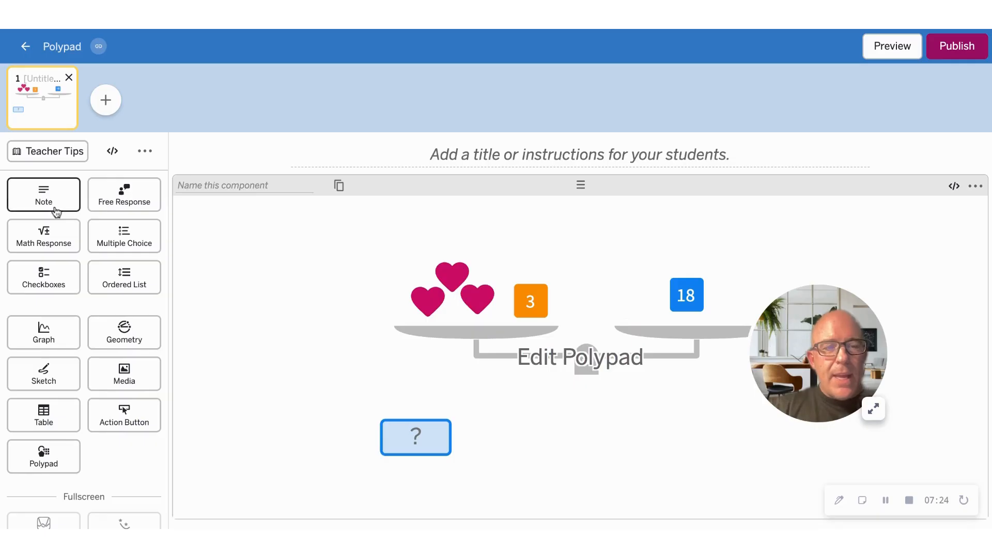
Add a Note beside the Polypad with the text "Solve the equation".
{"action": "left_click_drag", "start_coordinate": [46, 199], "coordinate": [310, 191]}
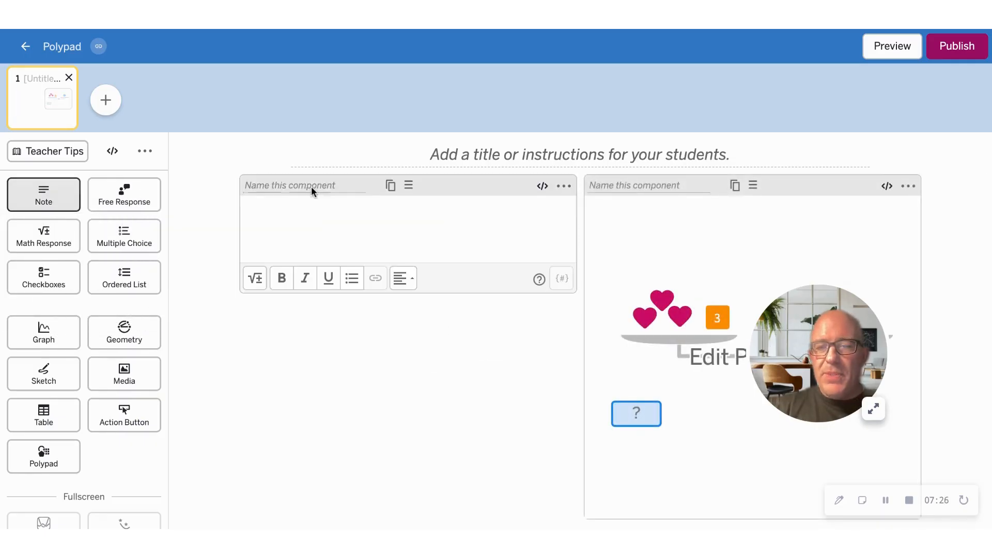
{"action": "left_click", "coordinate": [329, 217]}
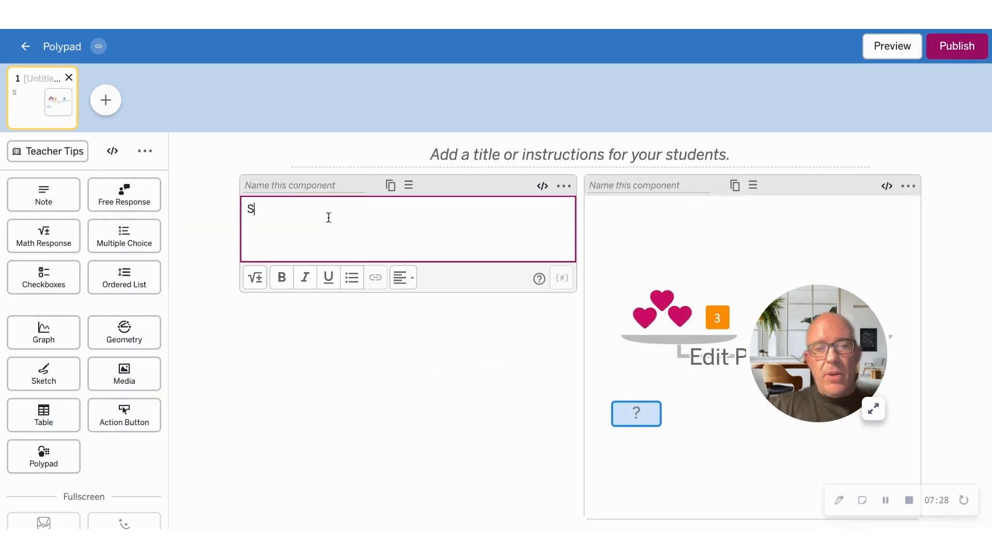
{"action": "type", "text": "Solve the "}
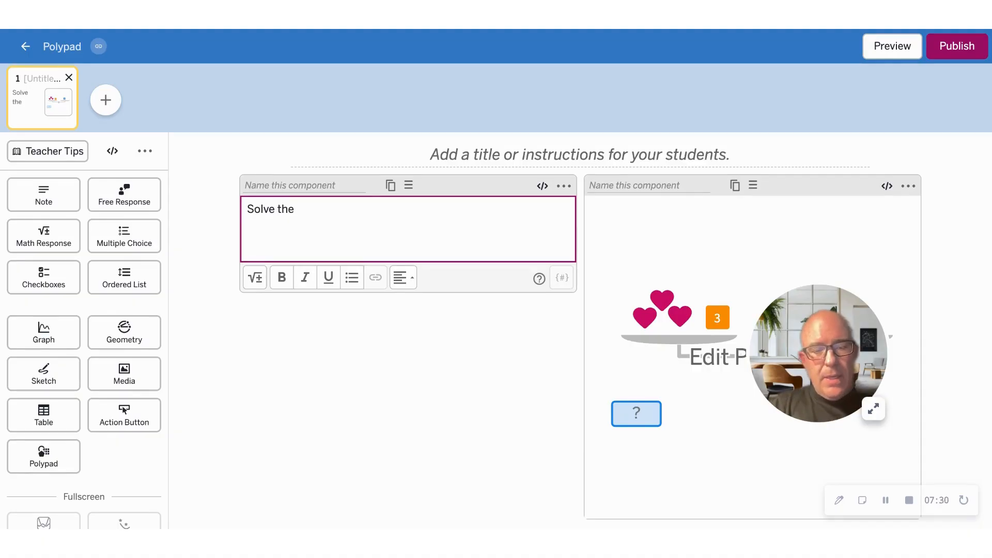
{"action": "type", "text": "equation"}
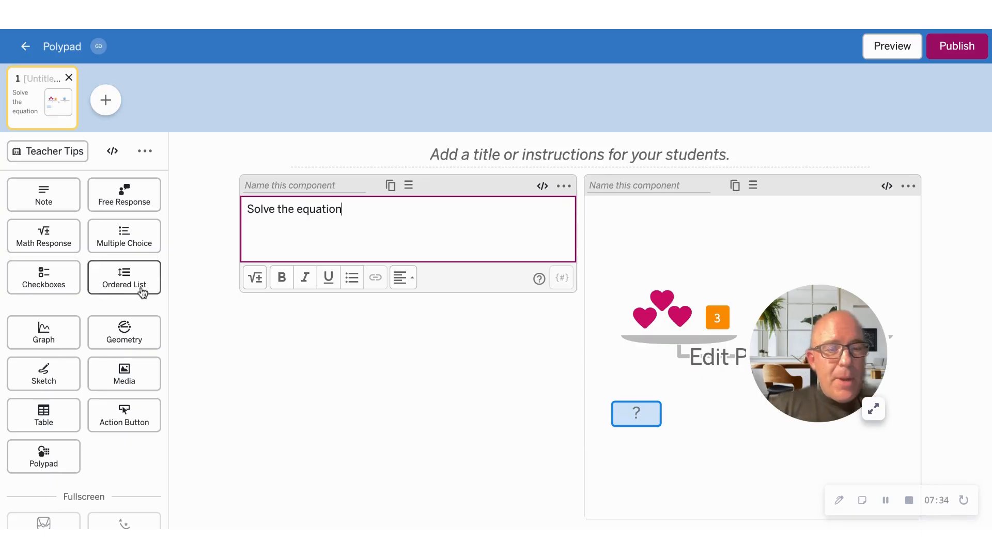
Add a Free Response below the note and extend the note's text to "Solve the equation and explain what you did.".
{"action": "left_click_drag", "start_coordinate": [131, 205], "coordinate": [388, 336]}
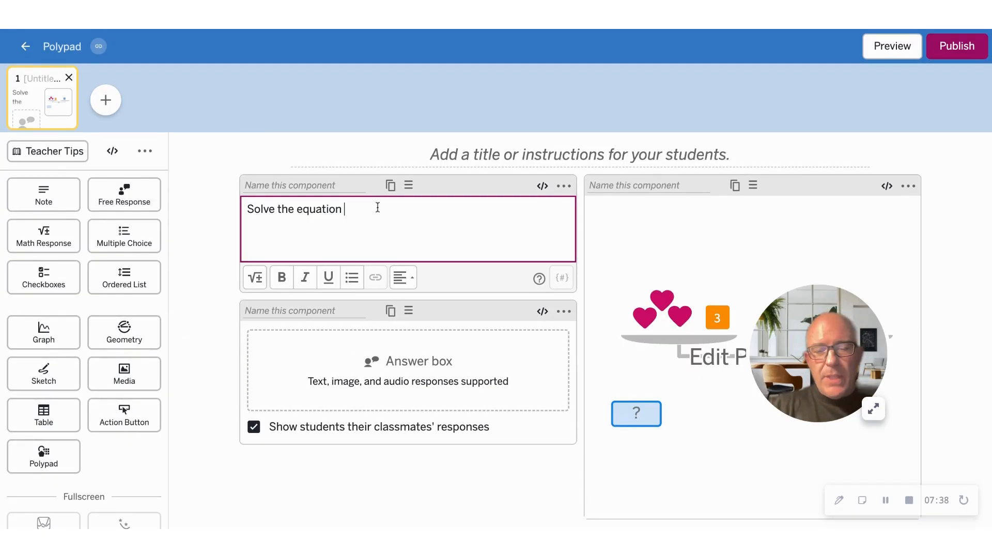
{"action": "type", "text": "and ex"}
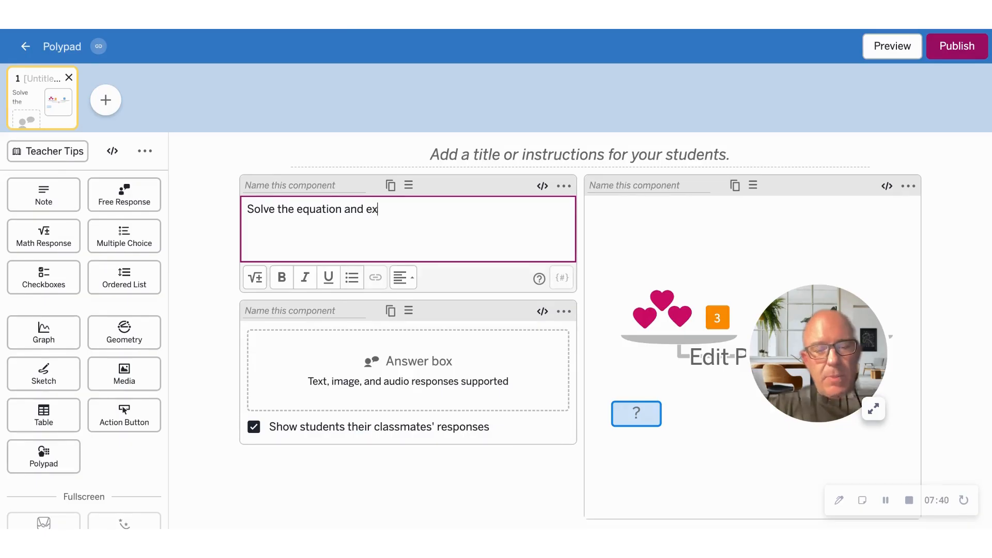
{"action": "type", "text": "plain what you did."}
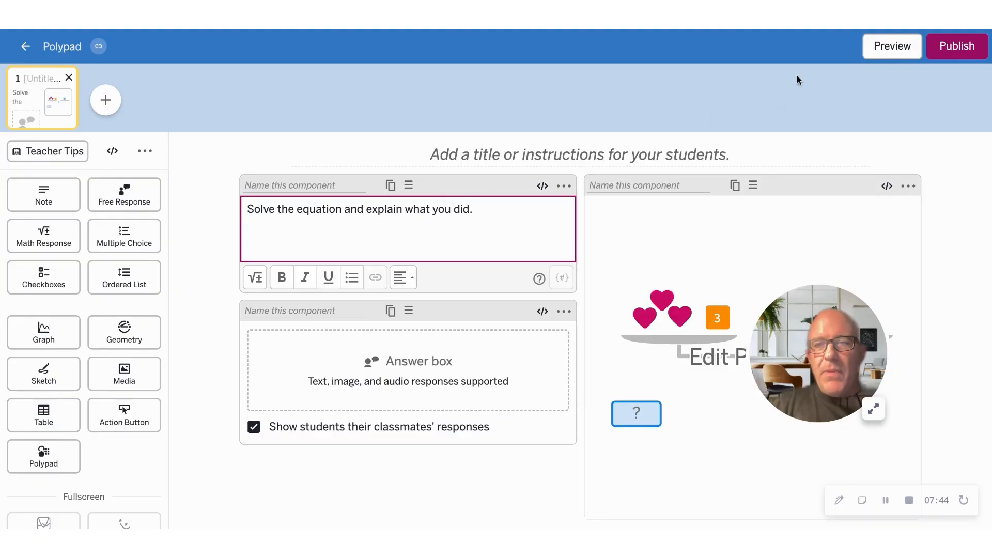
Preview the student screen, lift the 3 card off the left pan, and test the Input box with the answer 5.
{"action": "left_click", "coordinate": [891, 46]}
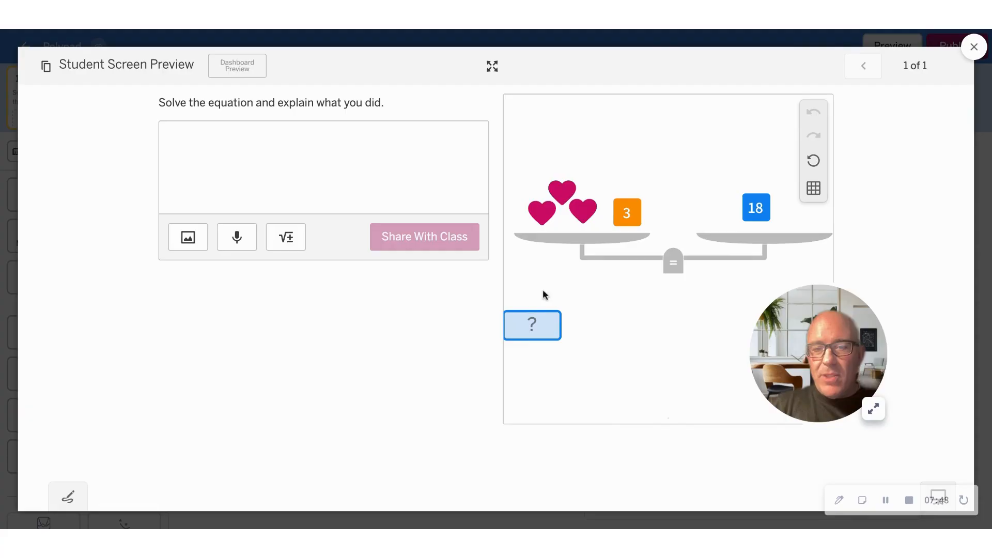
{"action": "left_click_drag", "start_coordinate": [618, 227], "coordinate": [615, 165]}
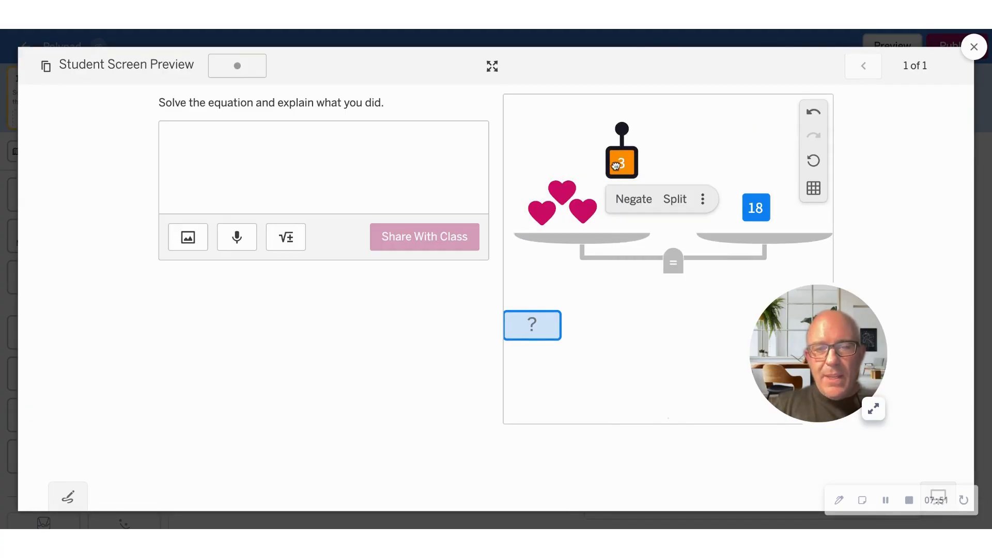
{"action": "left_click", "coordinate": [529, 331]}
{"action": "type", "text": "5"}
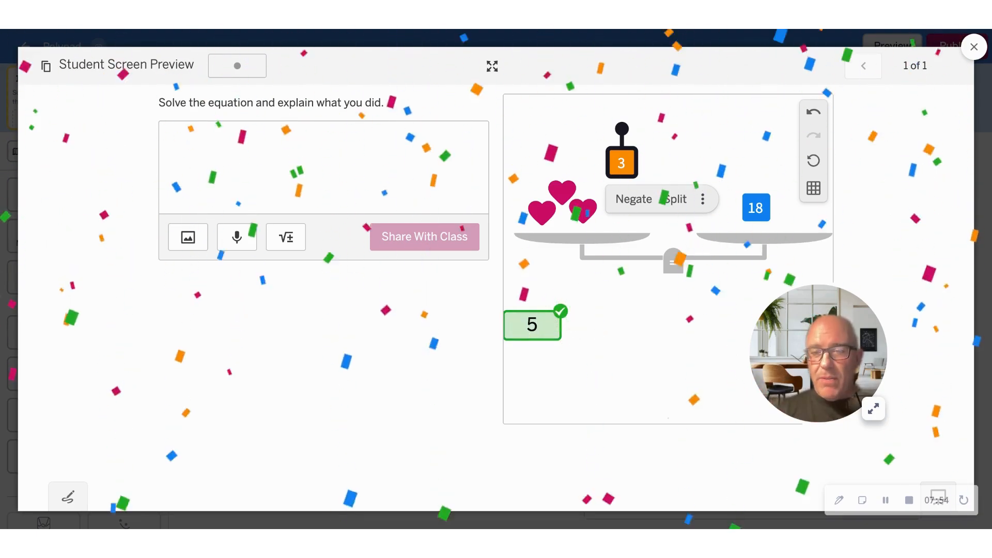